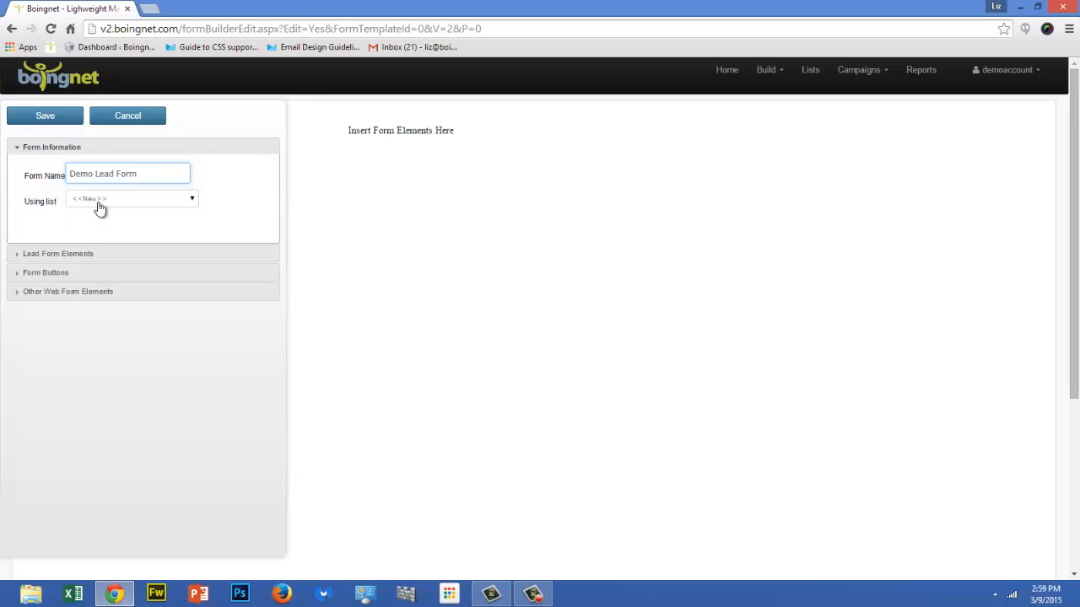
Step: Keep <<New>> as the form's list and add First Name and Last Name fields, both marked as required
click(192, 202)
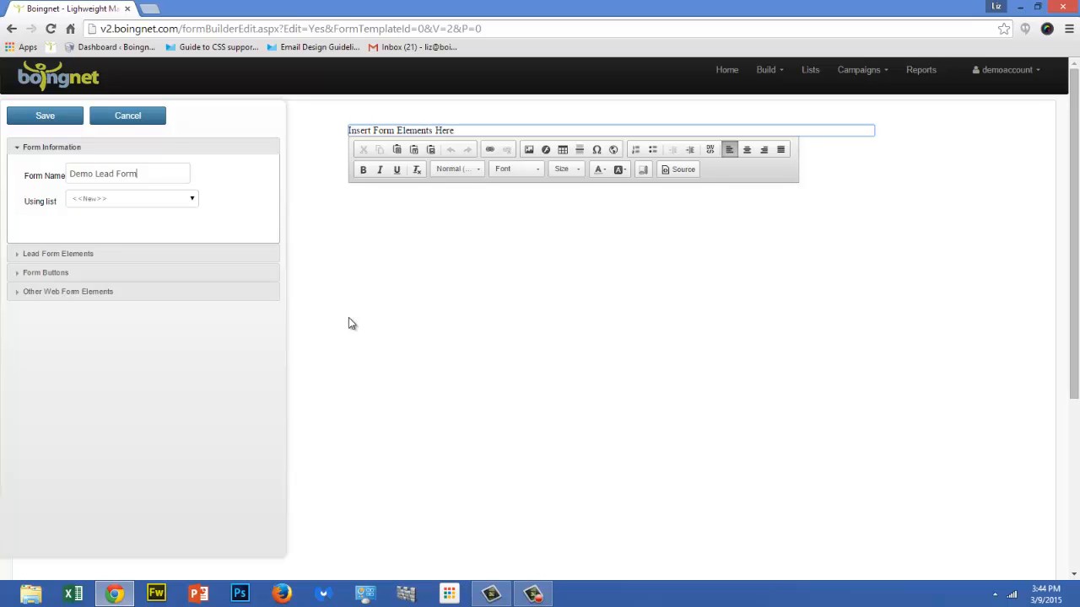
click(91, 255)
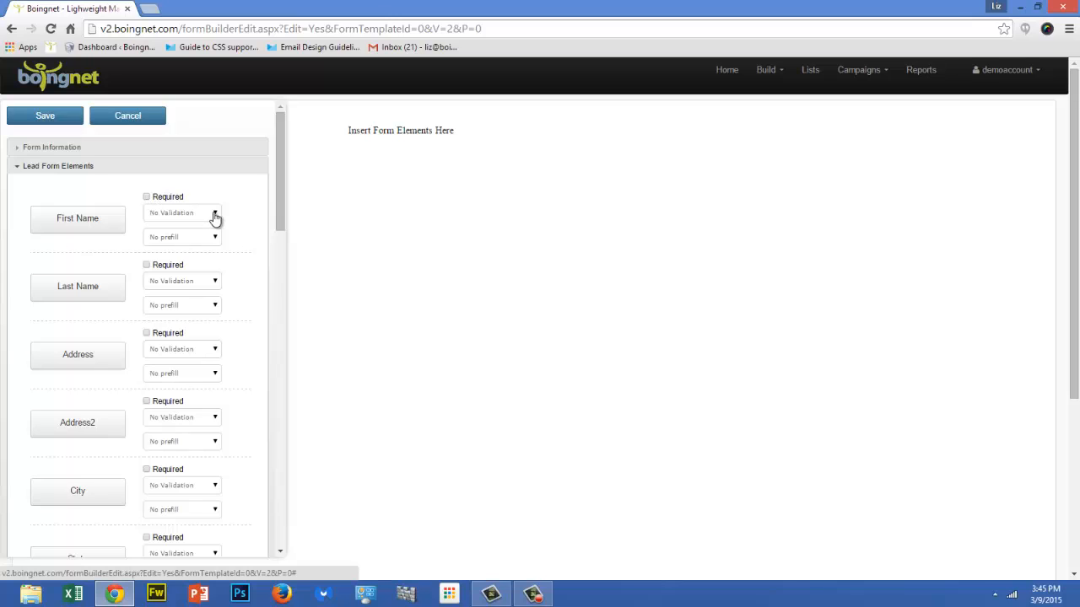
click(89, 218)
click(148, 198)
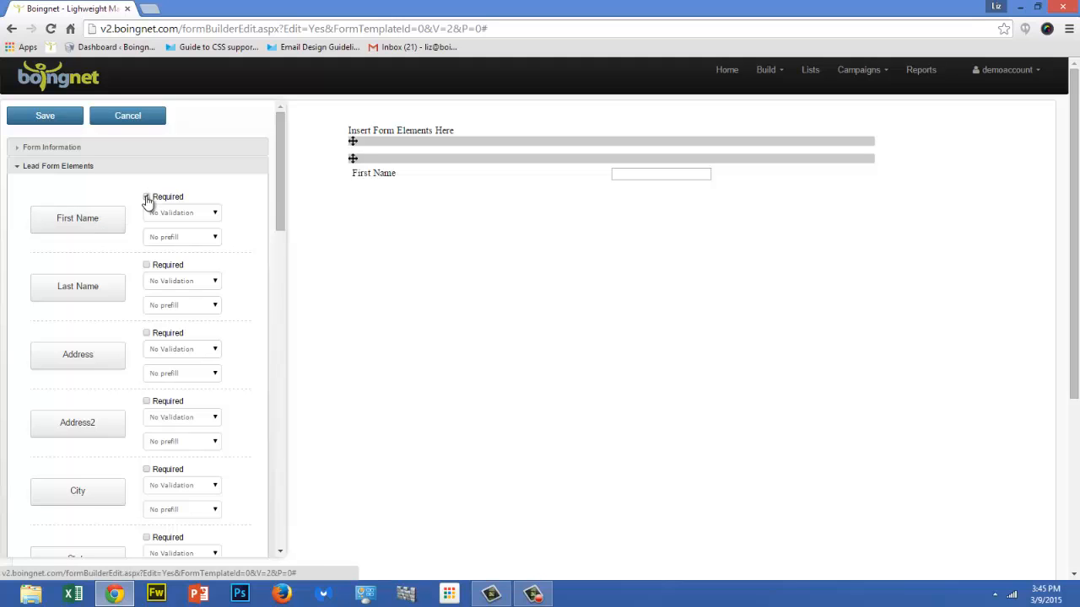
click(92, 288)
click(145, 267)
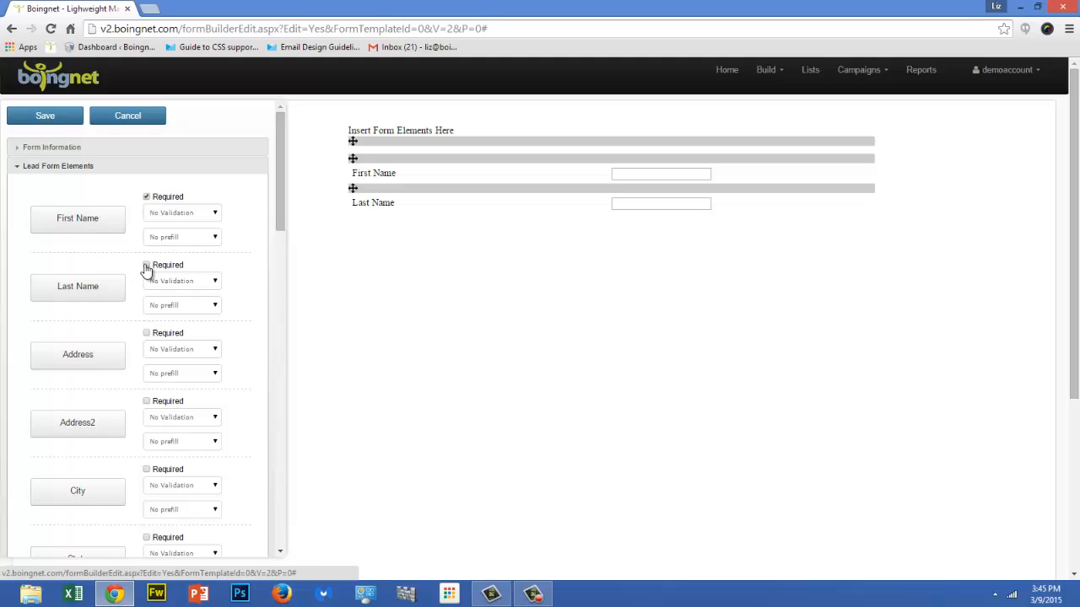
Step: Add a City field, required State and Zip Code fields, and an Email Address field to the form
click(99, 496)
scroll(142, 475, down, 5)
click(84, 156)
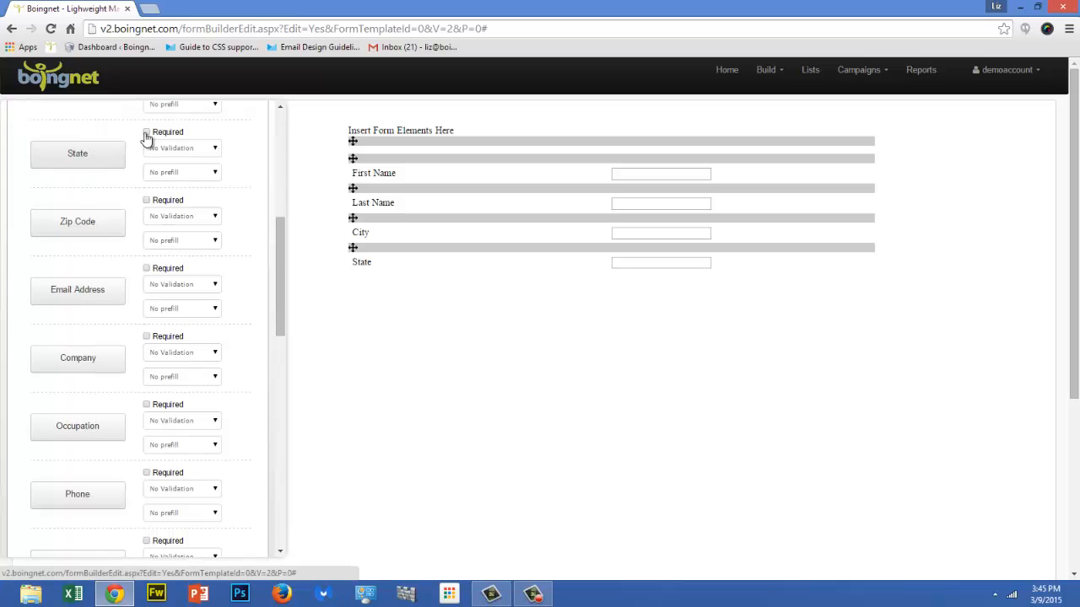
click(146, 133)
click(73, 224)
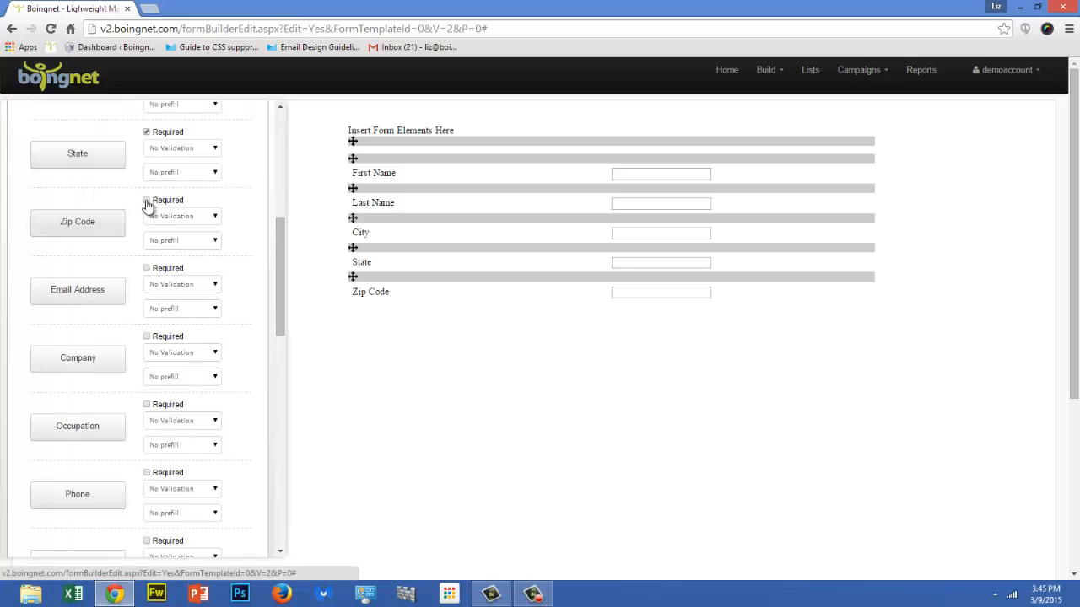
click(146, 202)
click(96, 297)
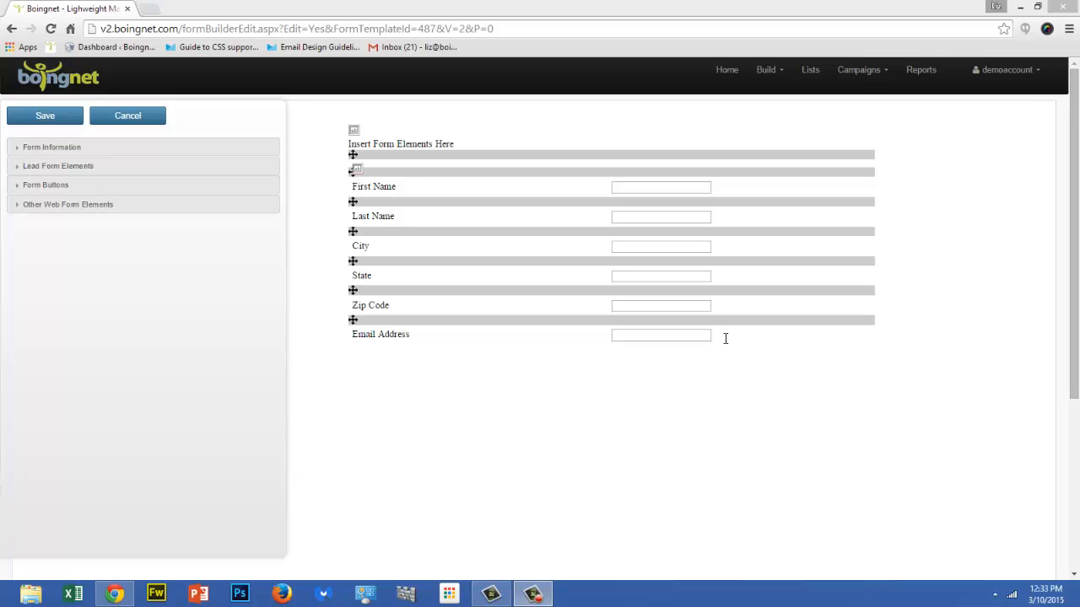
Step: Place the cursor on a new line below the Email Address field and set the form button's text to "Submit"
click(724, 338)
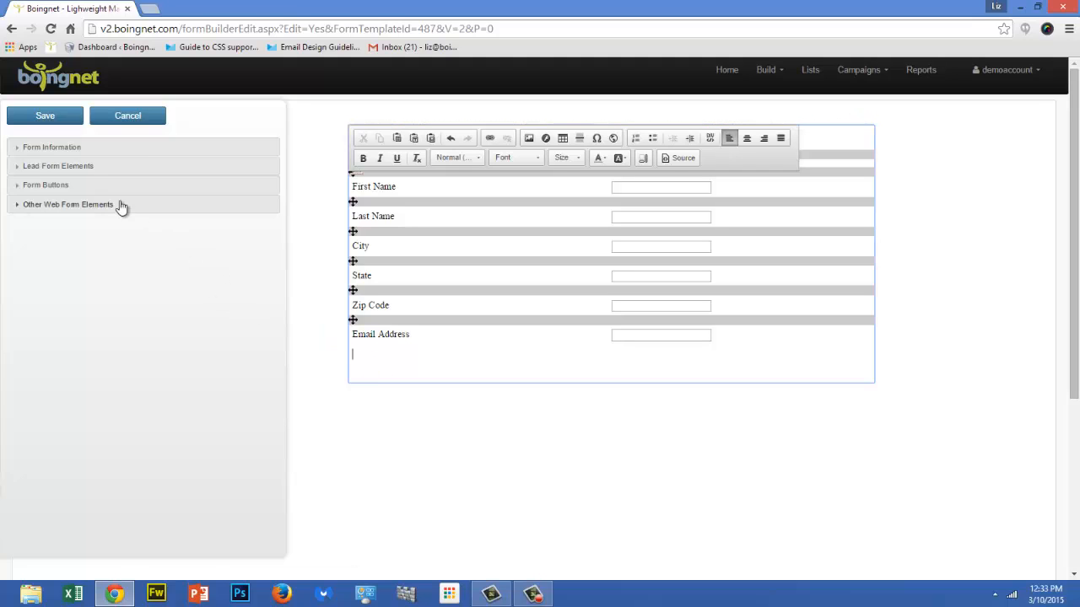
click(74, 190)
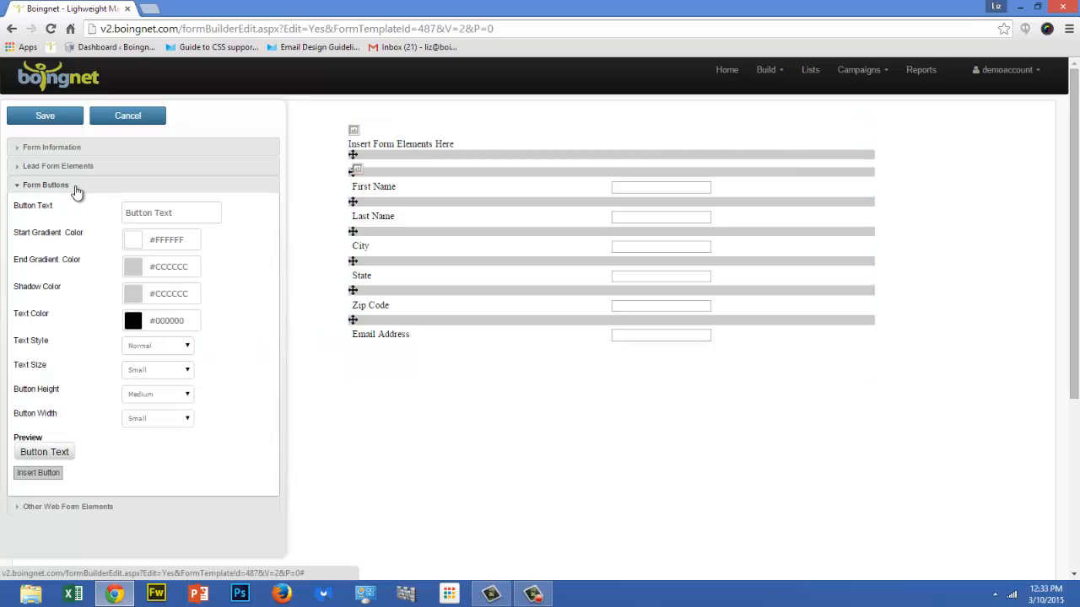
click(180, 212)
key(ctrl+a)
key(BackSpace)
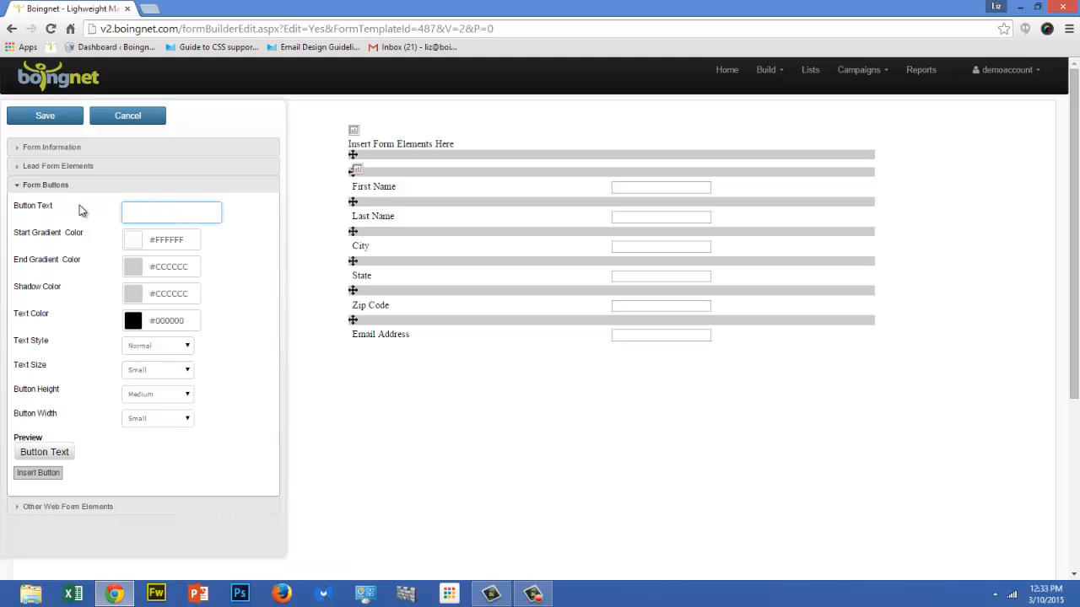
text(Submit)
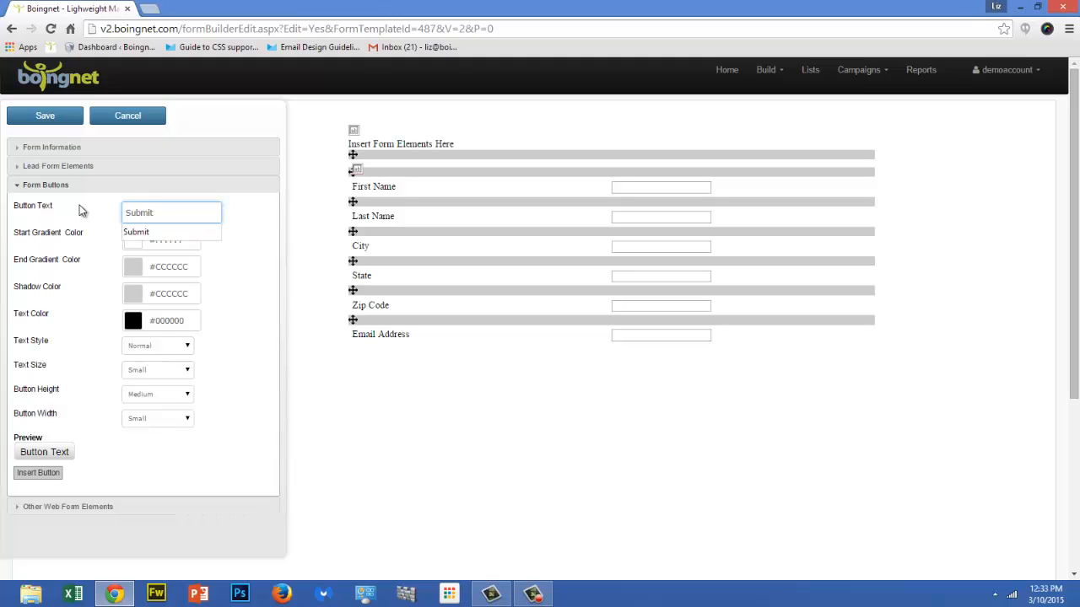
key(Tab)
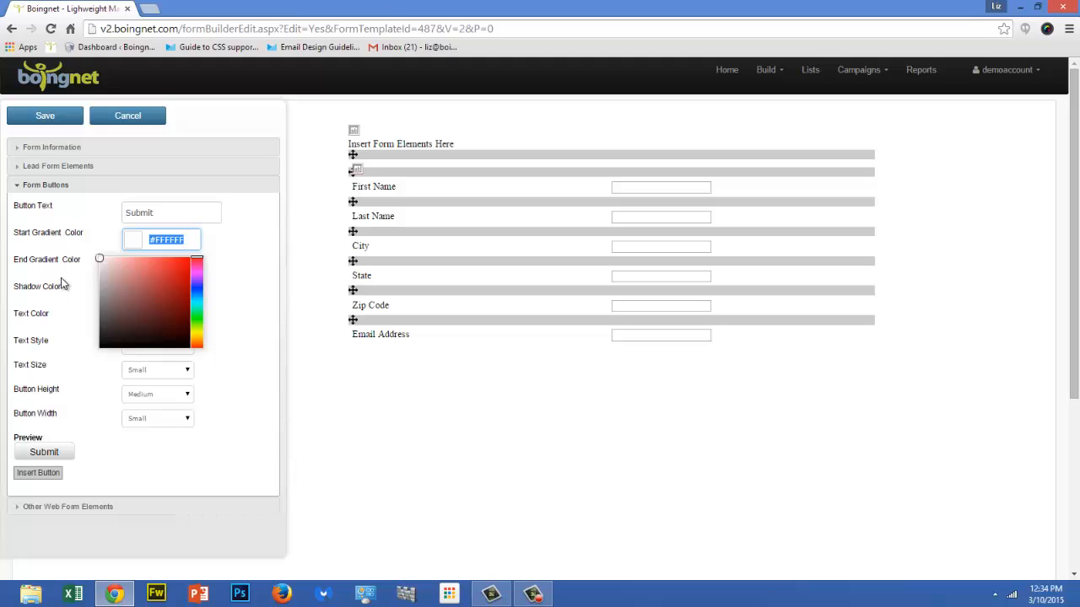
Step: Set the button's start gradient color to orange #F28343 and its end gradient color to #DE9B1F
key(BackSpace)
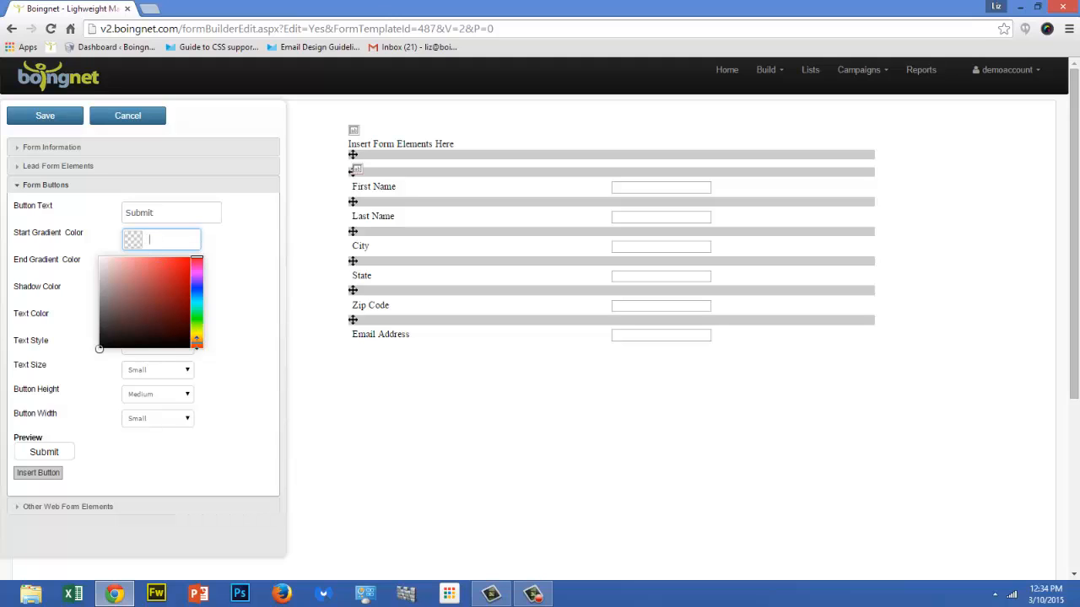
click(197, 341)
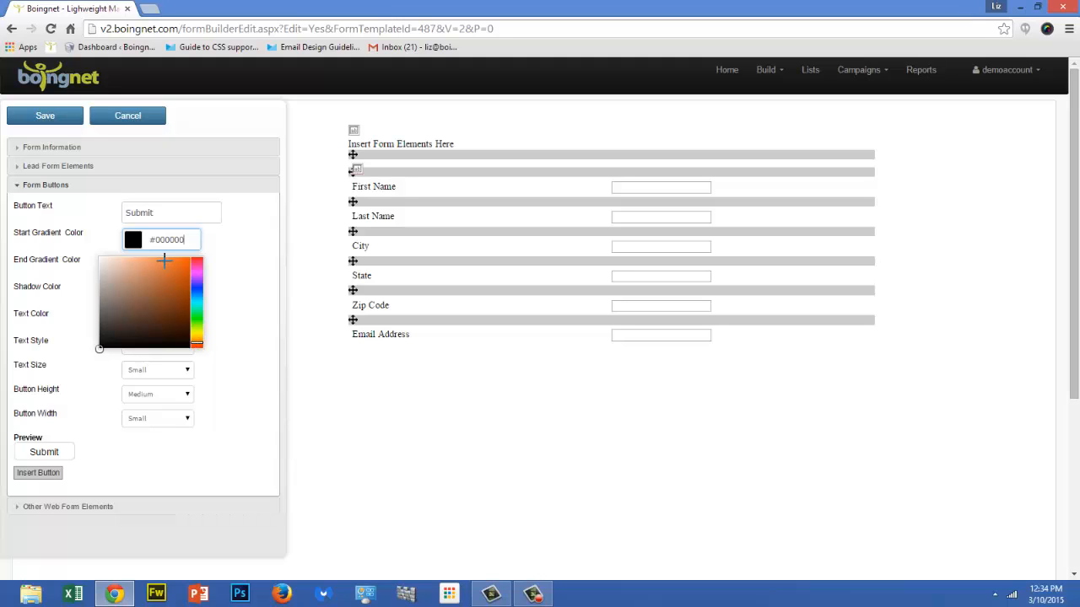
click(164, 260)
click(111, 241)
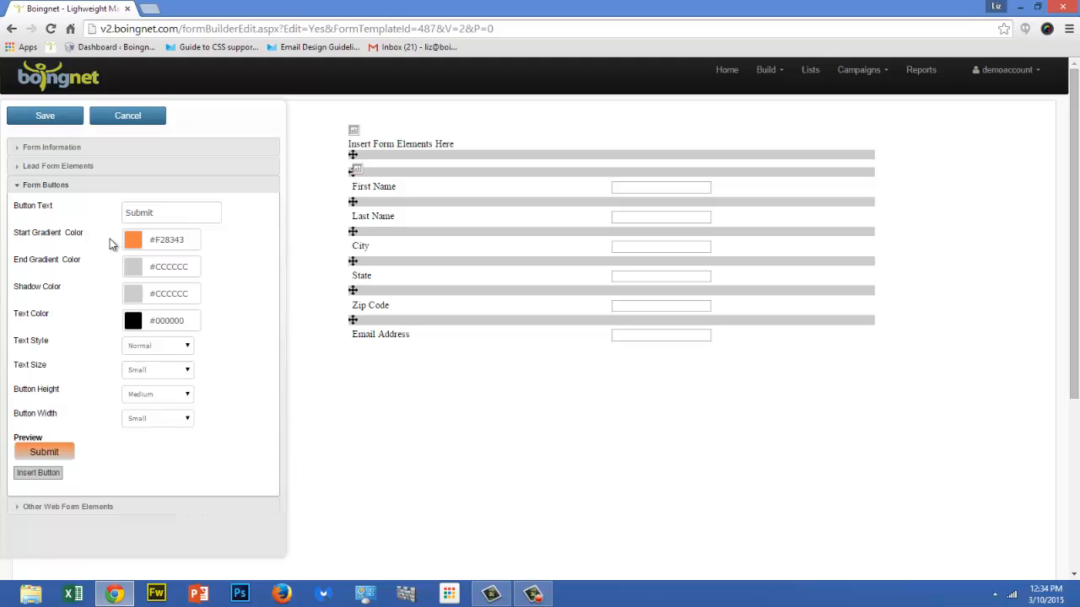
click(150, 267)
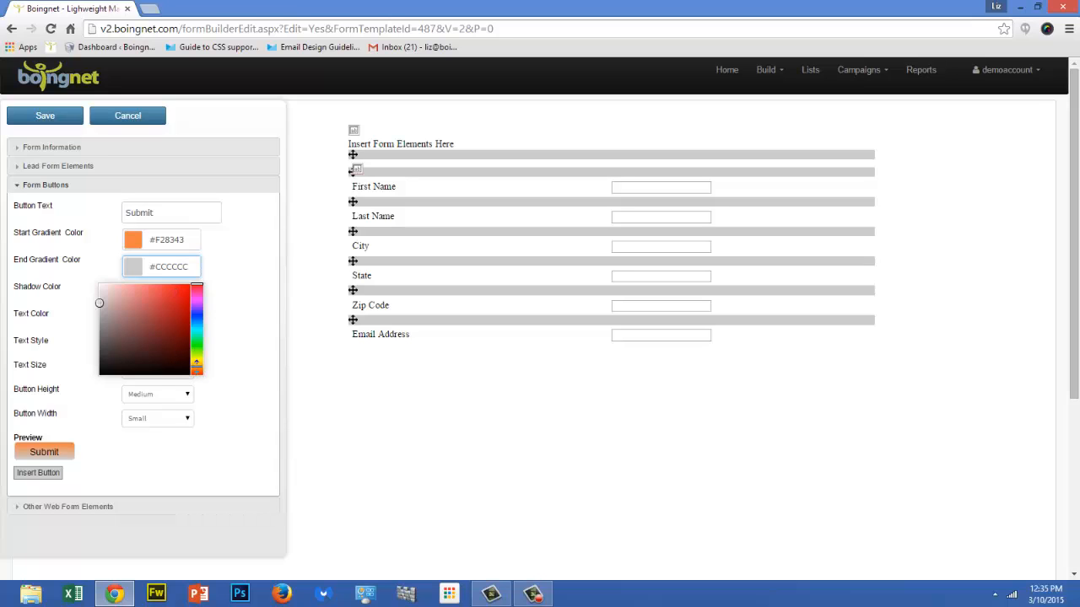
click(195, 368)
click(176, 295)
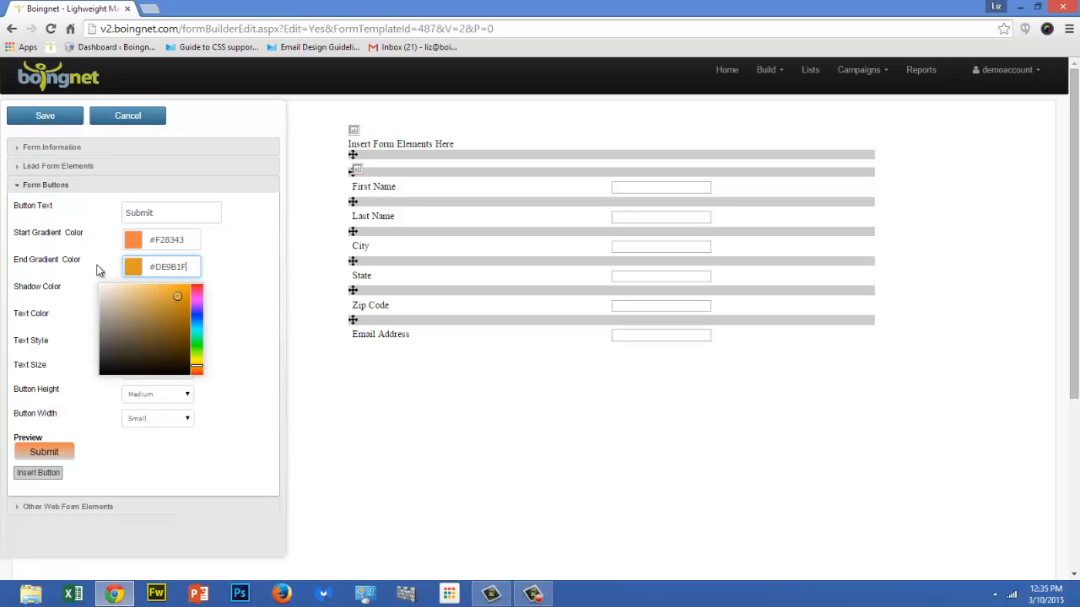
click(98, 271)
Step: Set the button's shadow color to dark orange #C25018 and its text color to near-white #FFFCFC
click(154, 294)
click(195, 389)
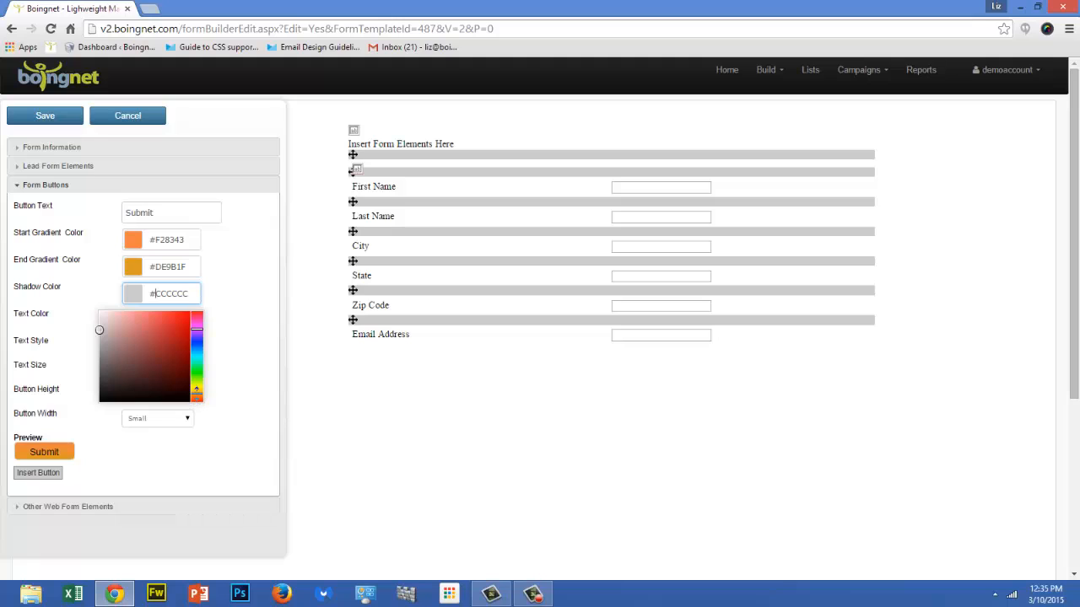
click(180, 334)
click(145, 293)
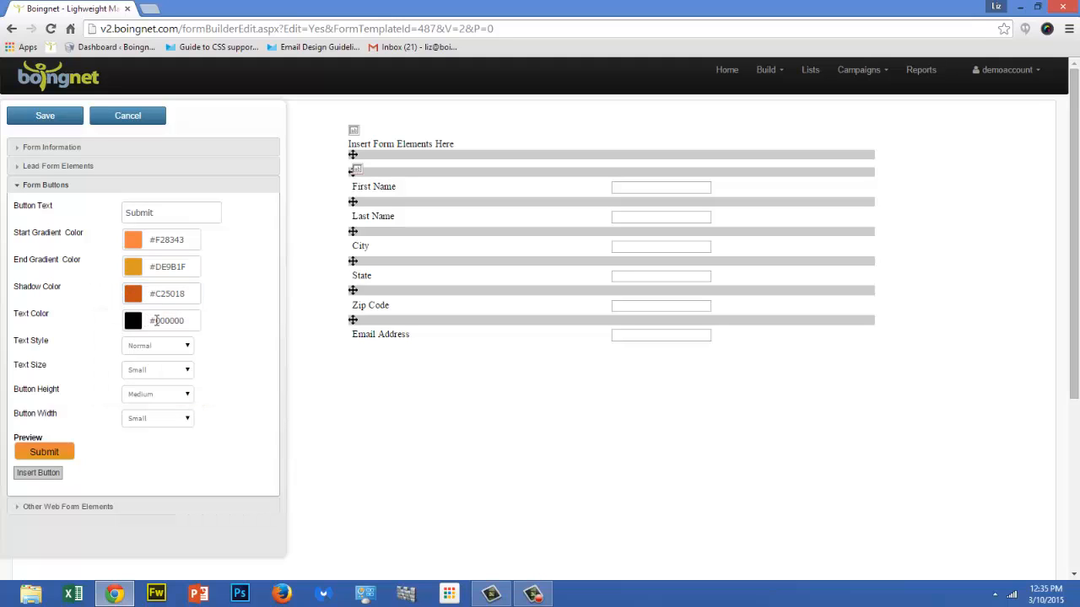
click(156, 321)
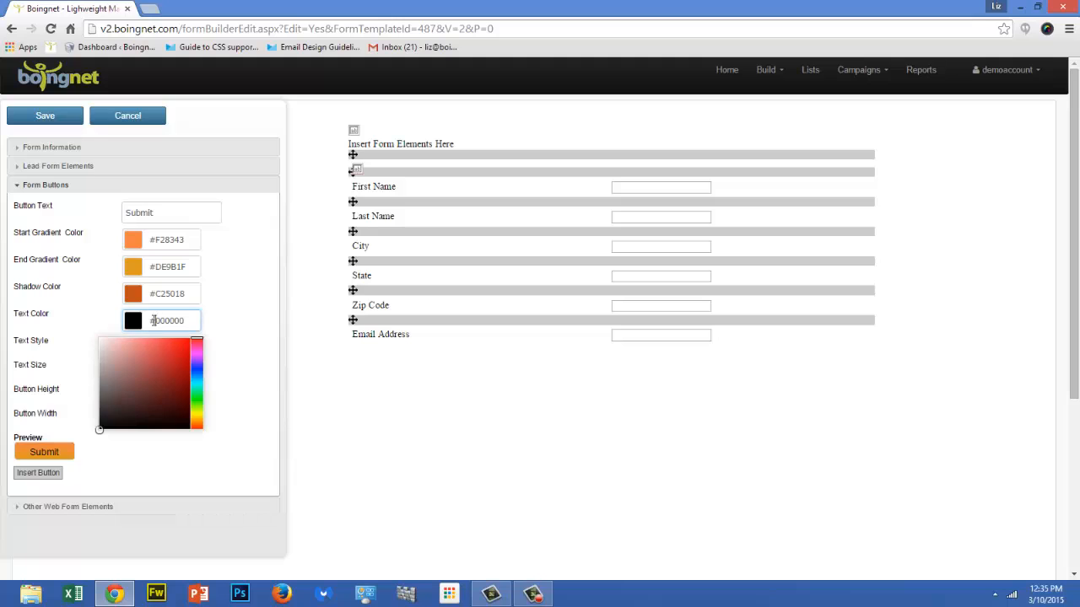
click(99, 339)
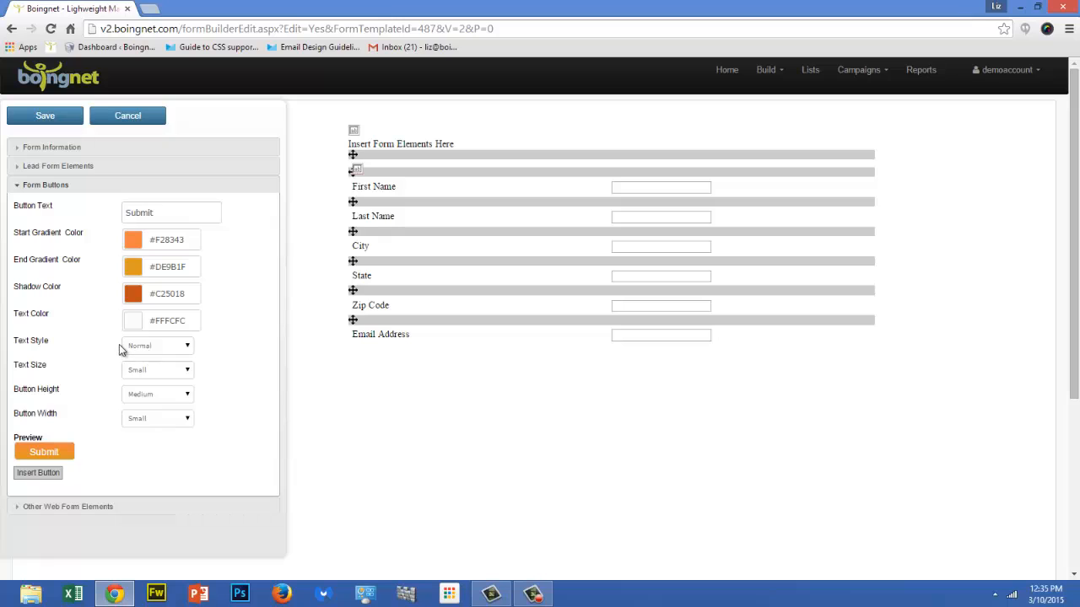
Step: Give the button Bold text, Large text size, Large height and Large width, and insert it into the form
click(187, 348)
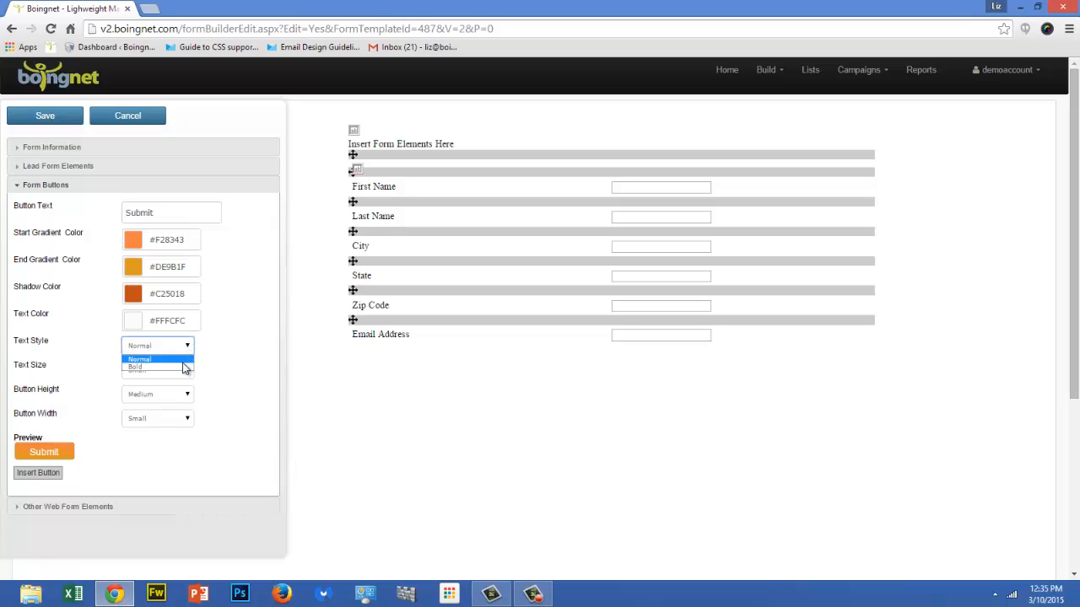
click(184, 368)
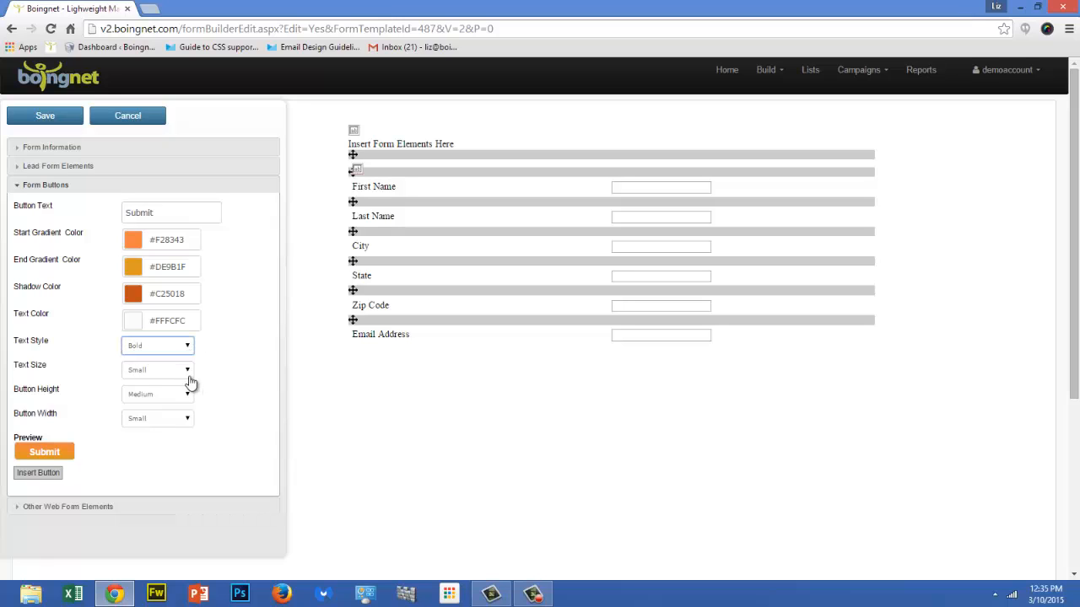
click(187, 372)
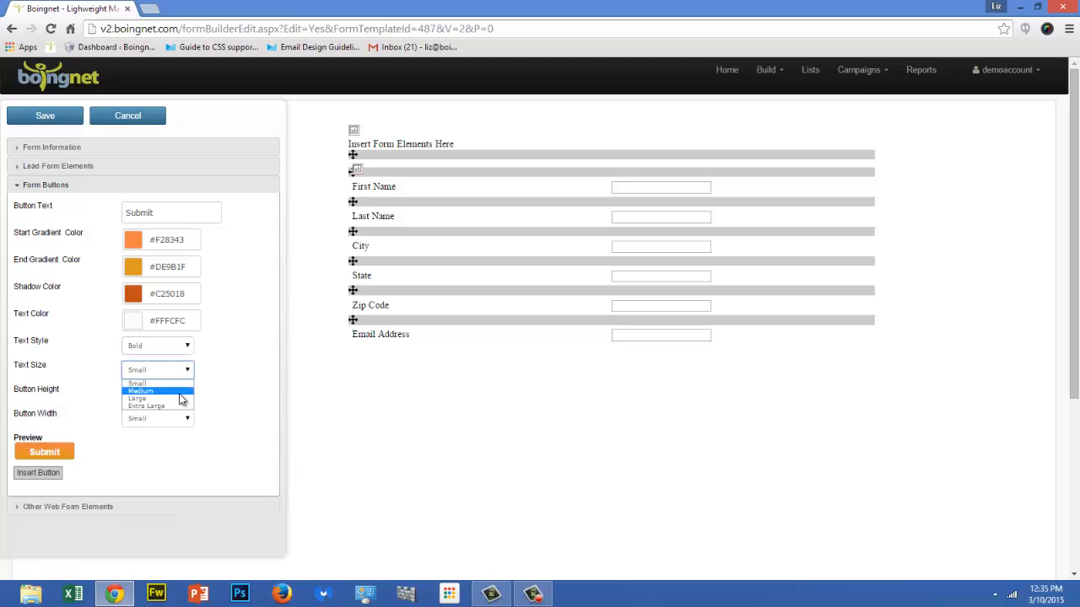
click(180, 398)
click(186, 395)
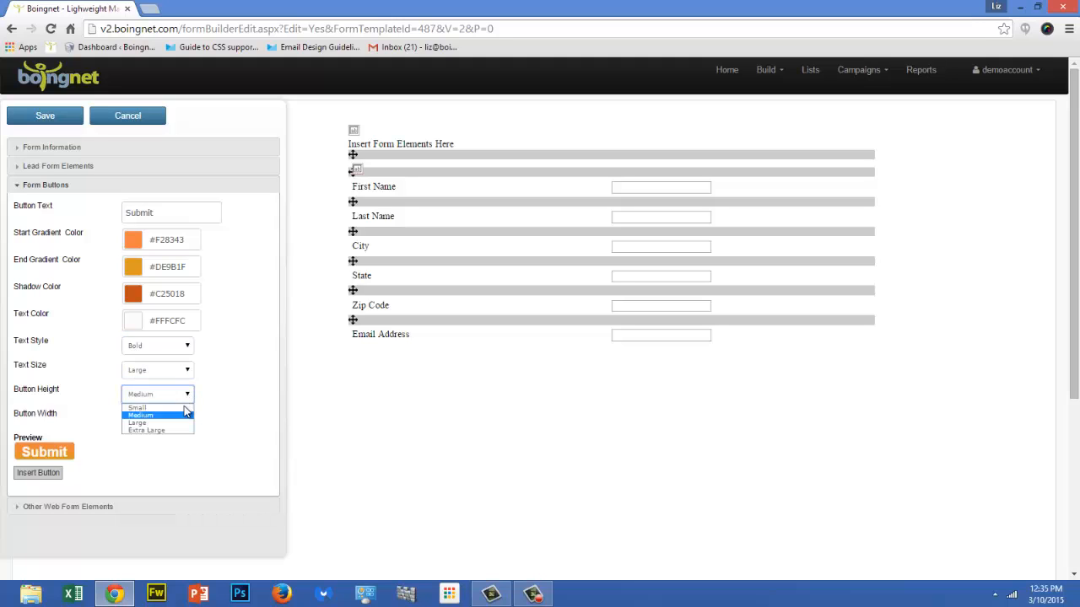
click(175, 423)
click(186, 420)
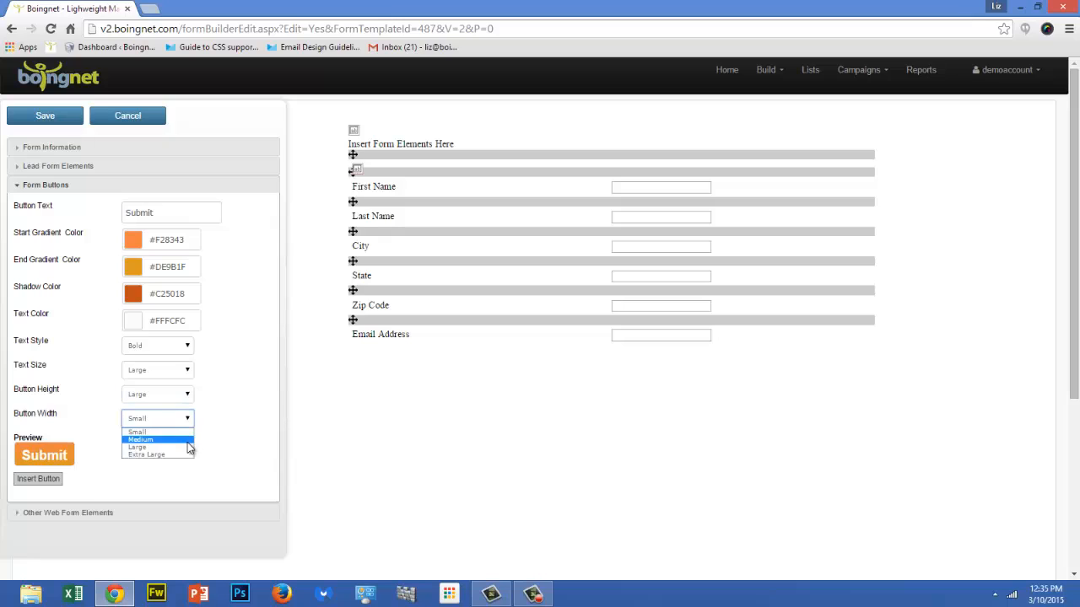
click(181, 447)
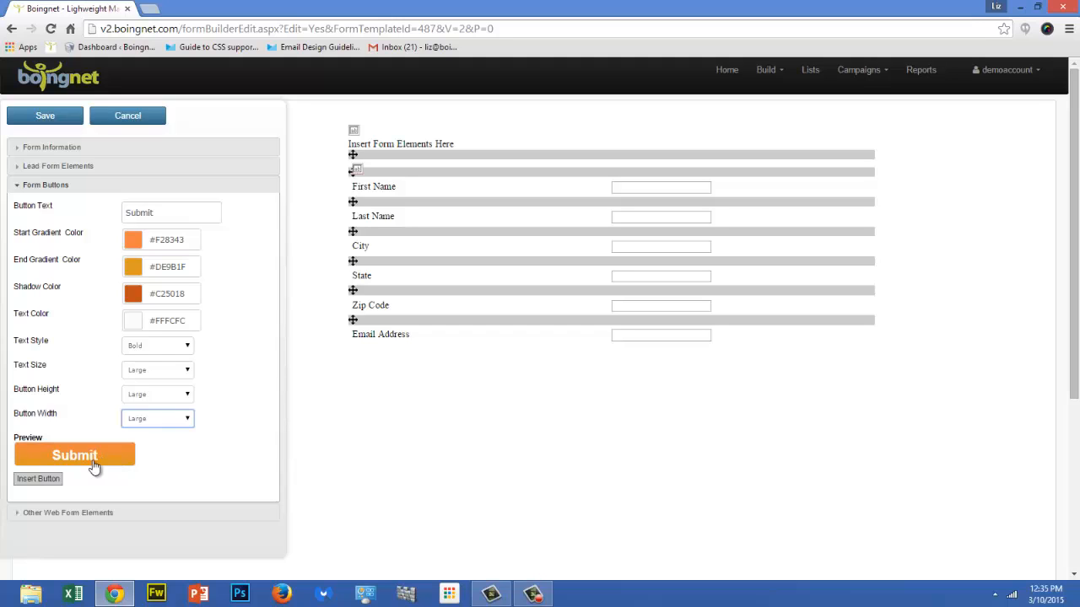
click(34, 479)
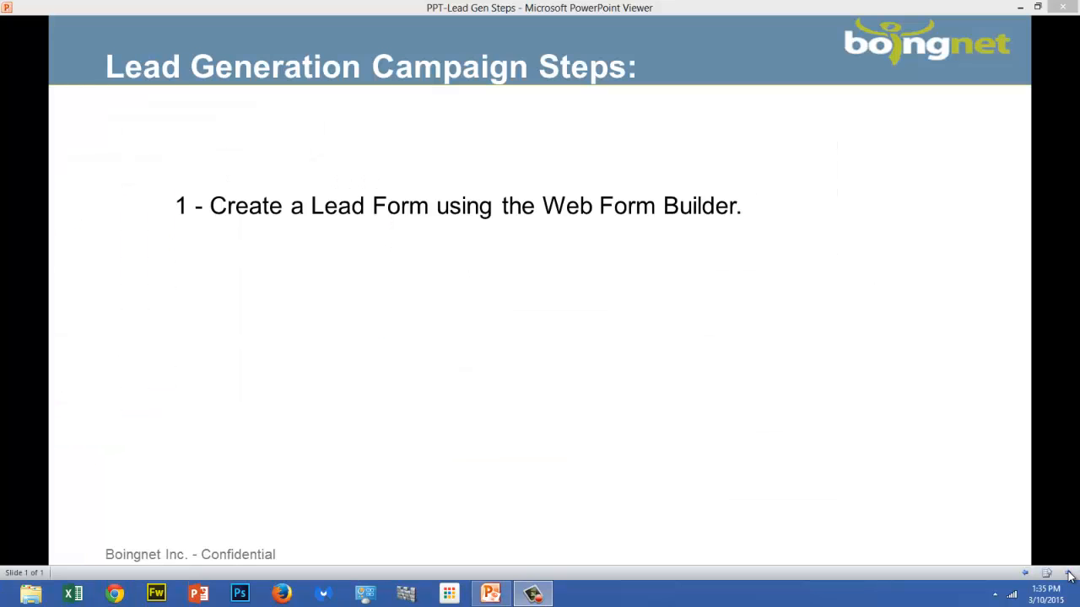
click(1070, 575)
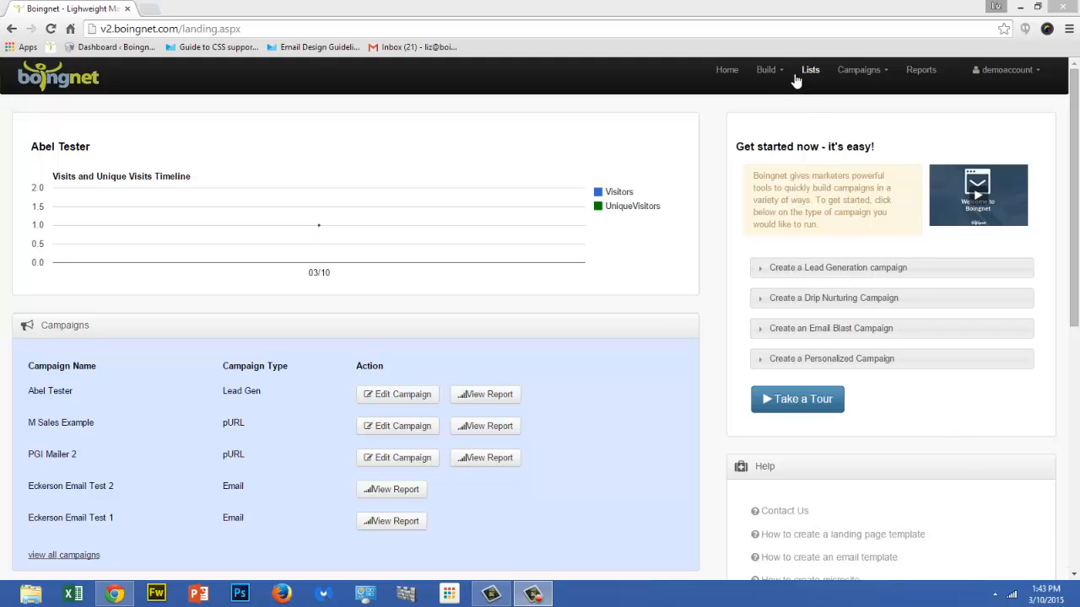
Step: Open the "Demo Lead Landing Page" page template for editing
click(781, 73)
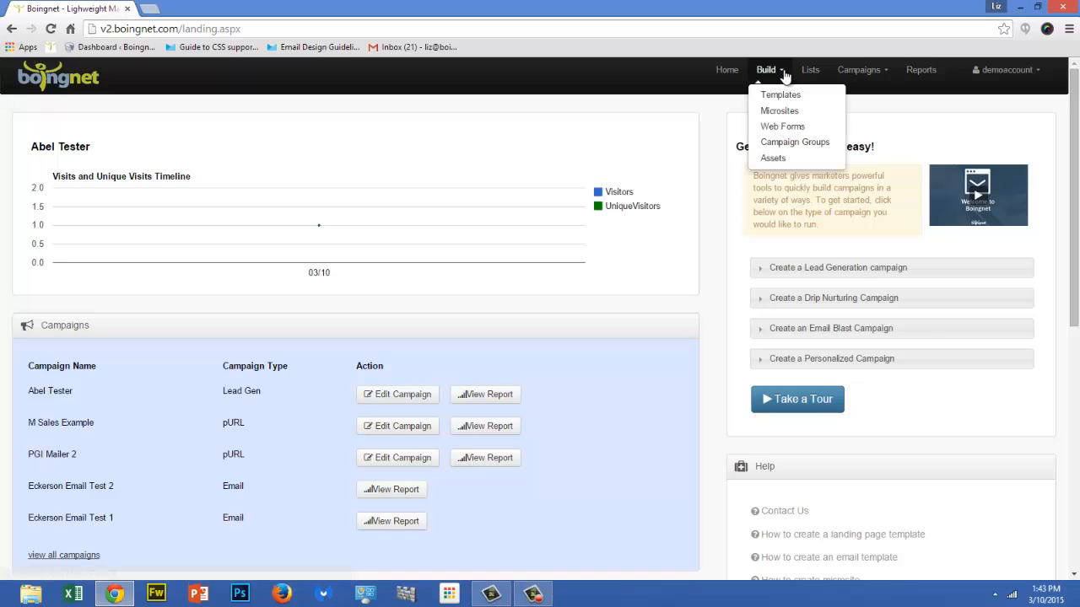
click(784, 95)
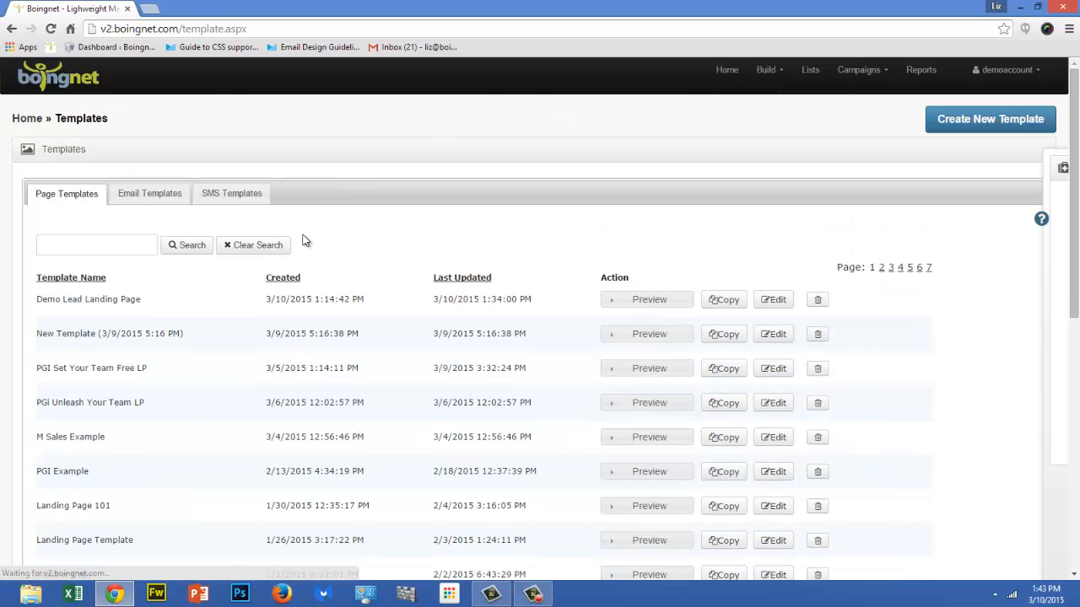
click(773, 303)
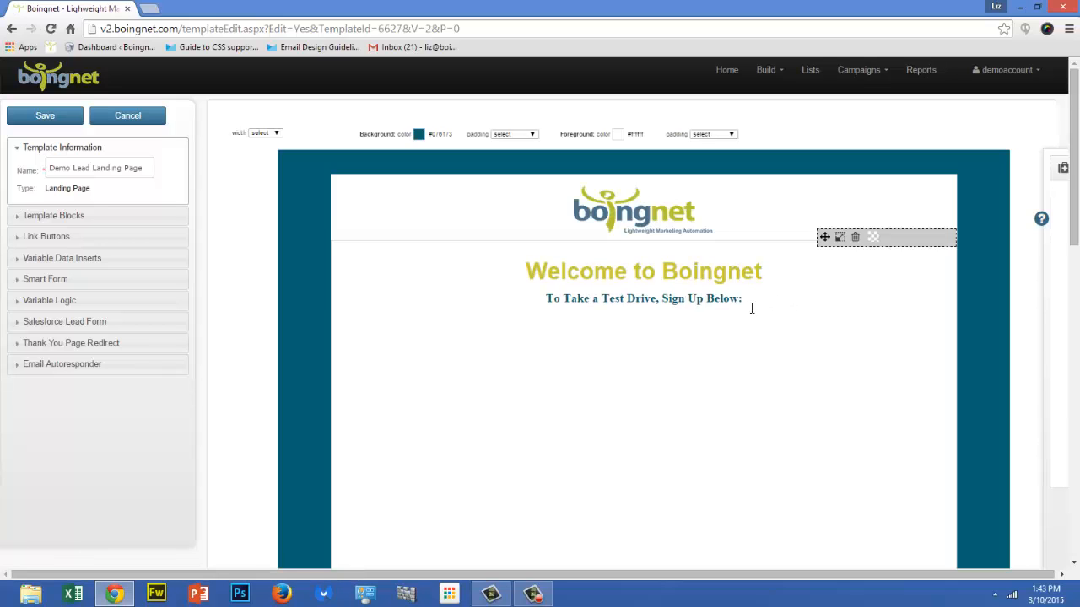
Step: Insert the Demo Lead Form smart form below the "To Take a Test Drive, Sign Up Below:" line and save the template
click(756, 304)
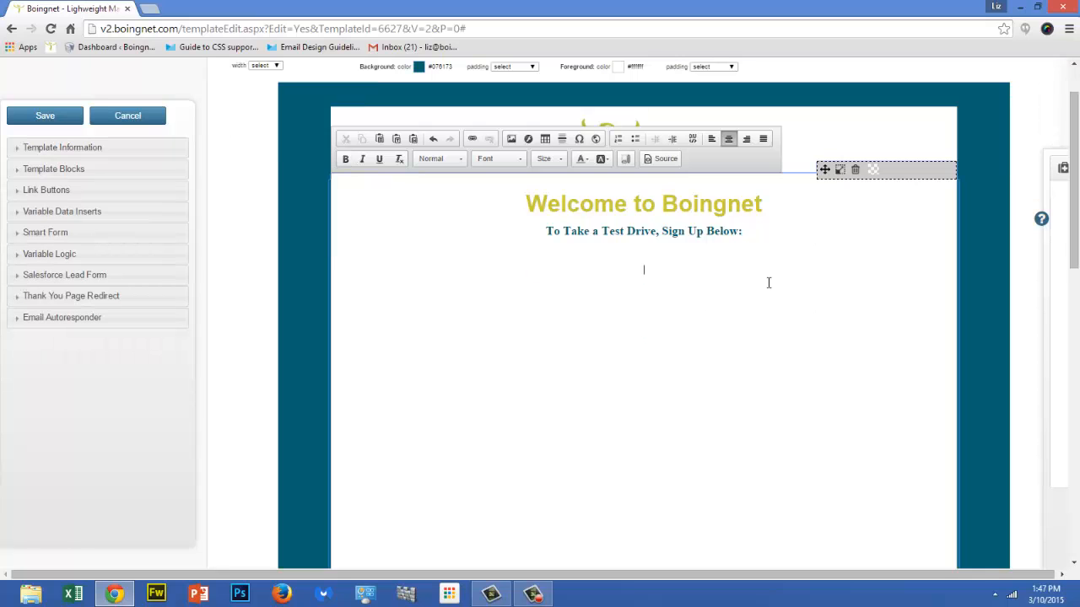
click(71, 237)
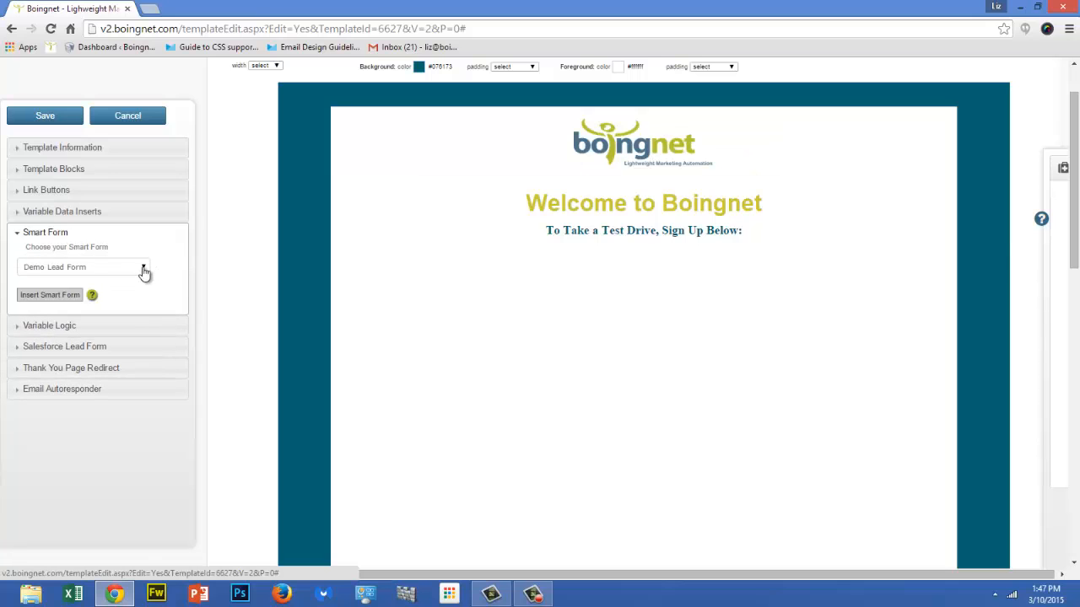
click(143, 268)
click(143, 269)
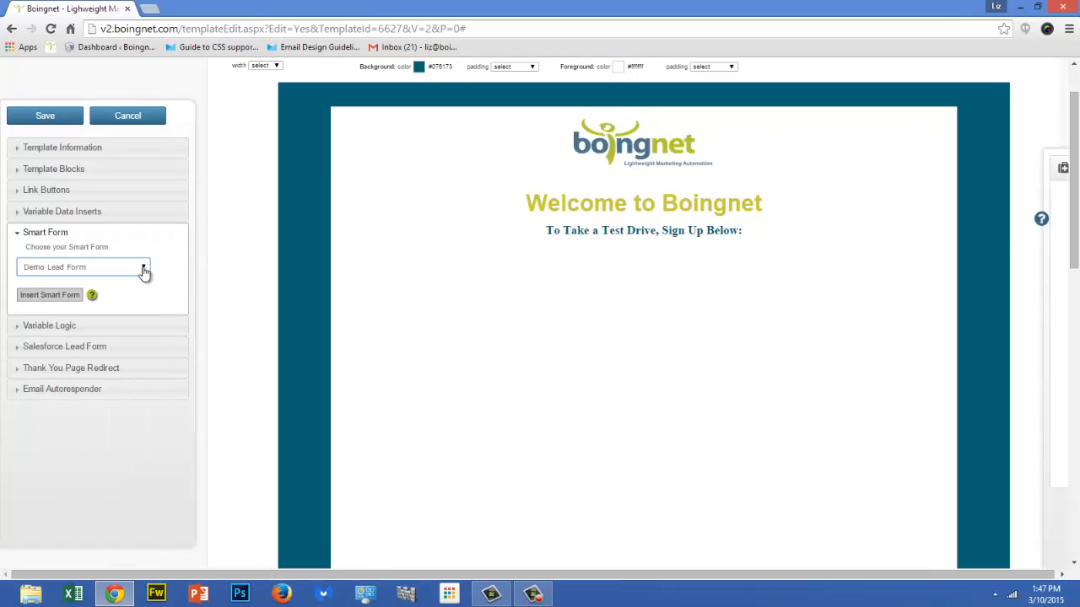
click(50, 295)
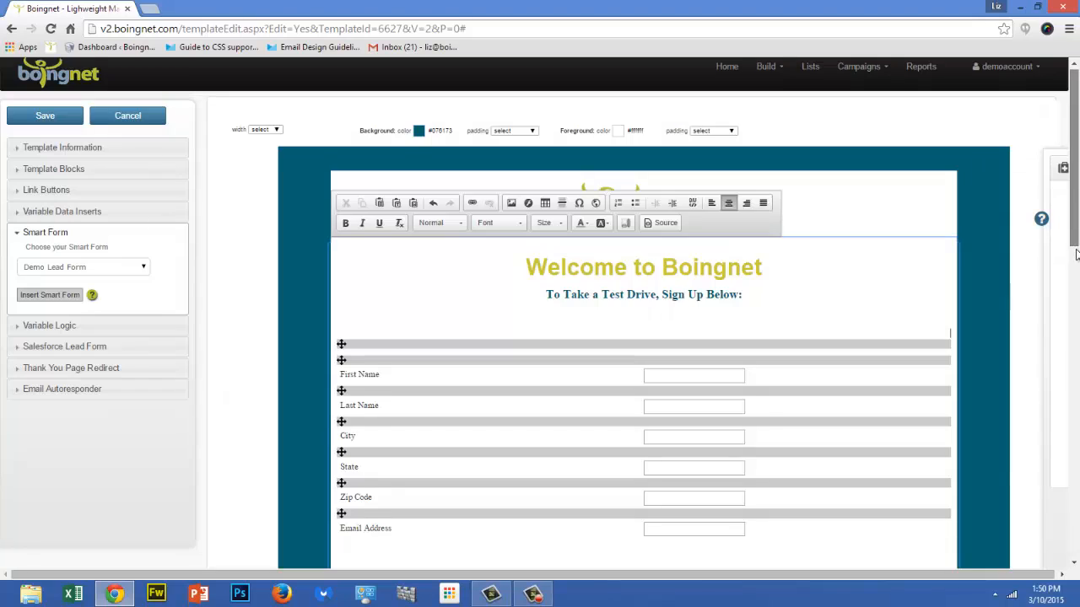
drag(1077, 253, 1077, 292)
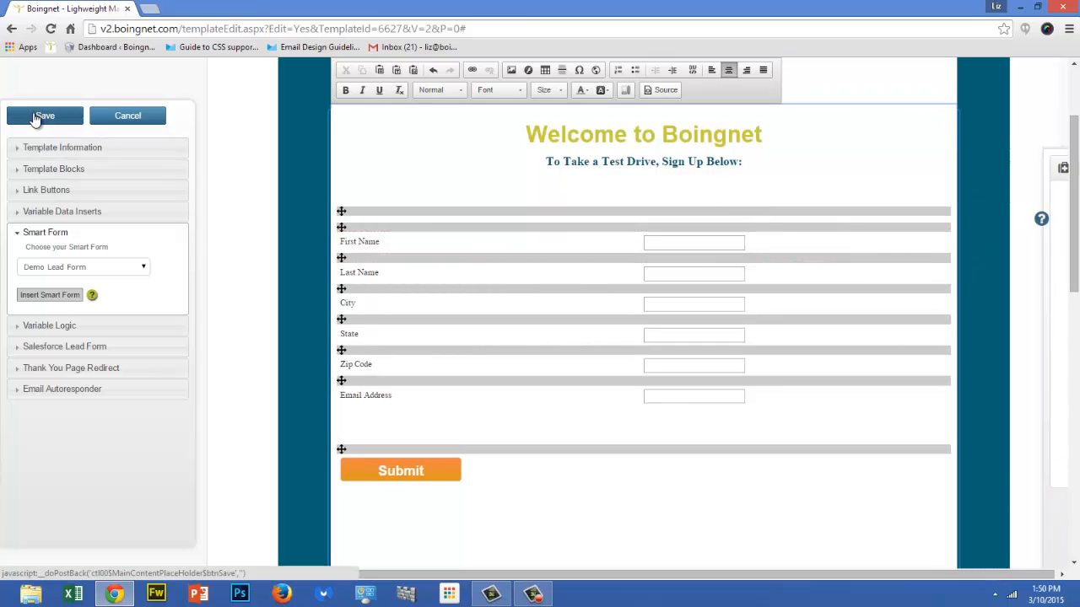
click(36, 119)
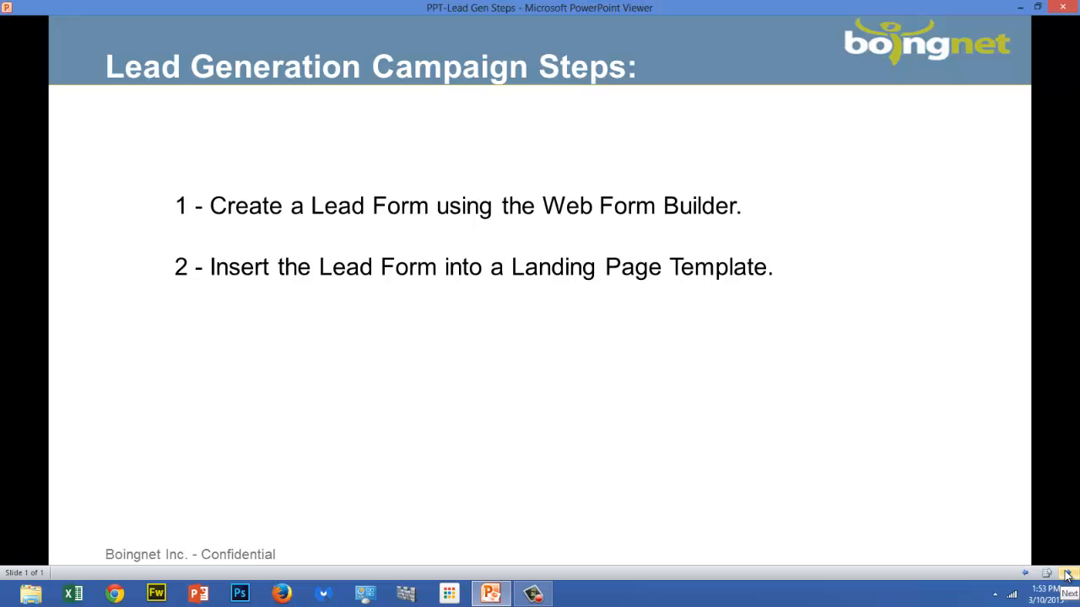
click(1066, 575)
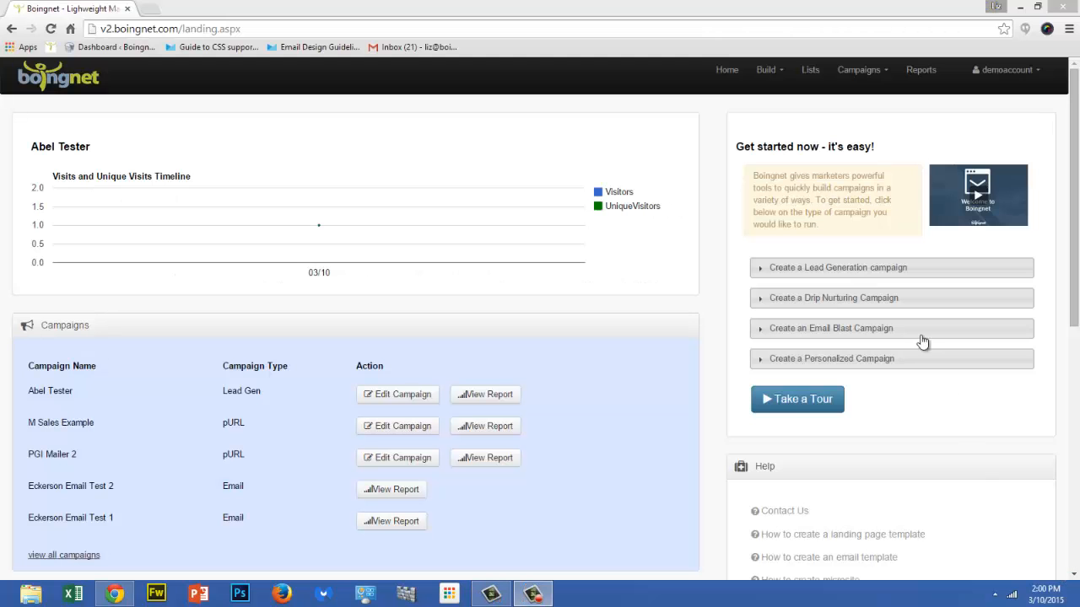
Step: Create a new microsite named "Lead Demo Microsite"
click(781, 75)
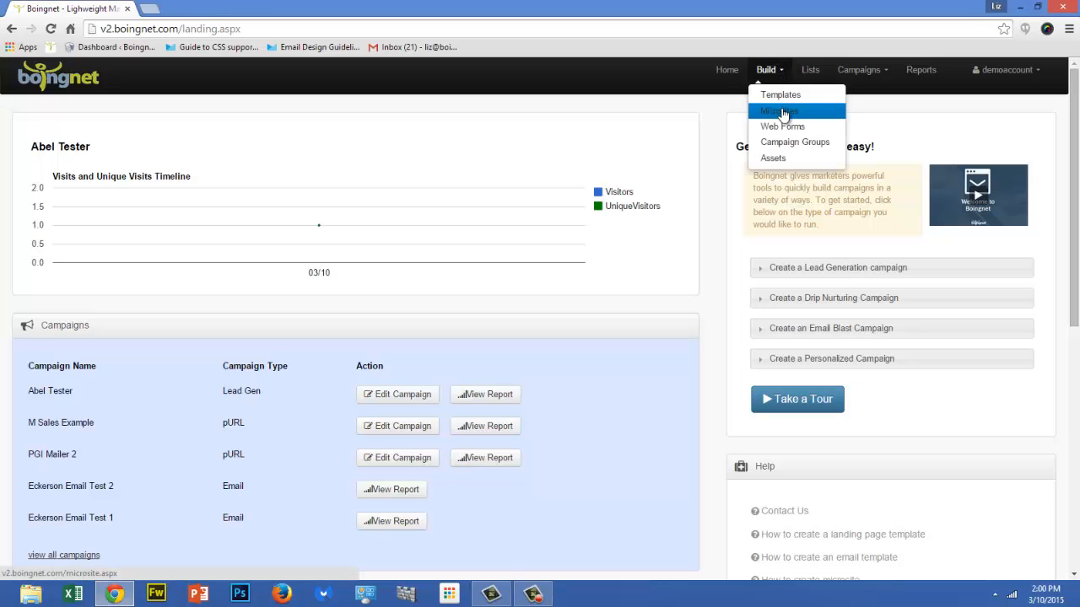
click(784, 110)
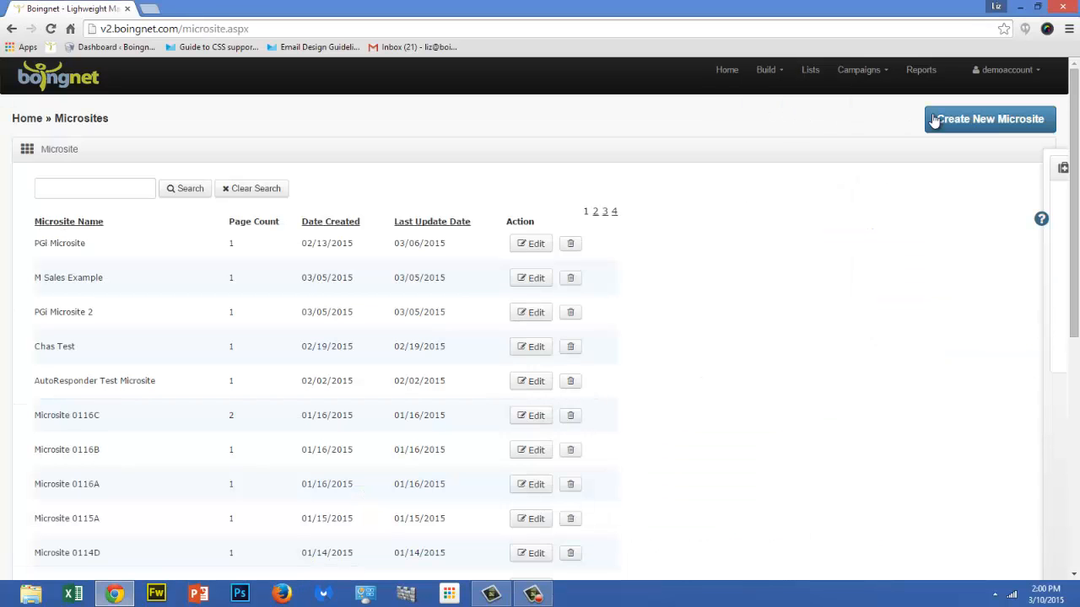
click(966, 119)
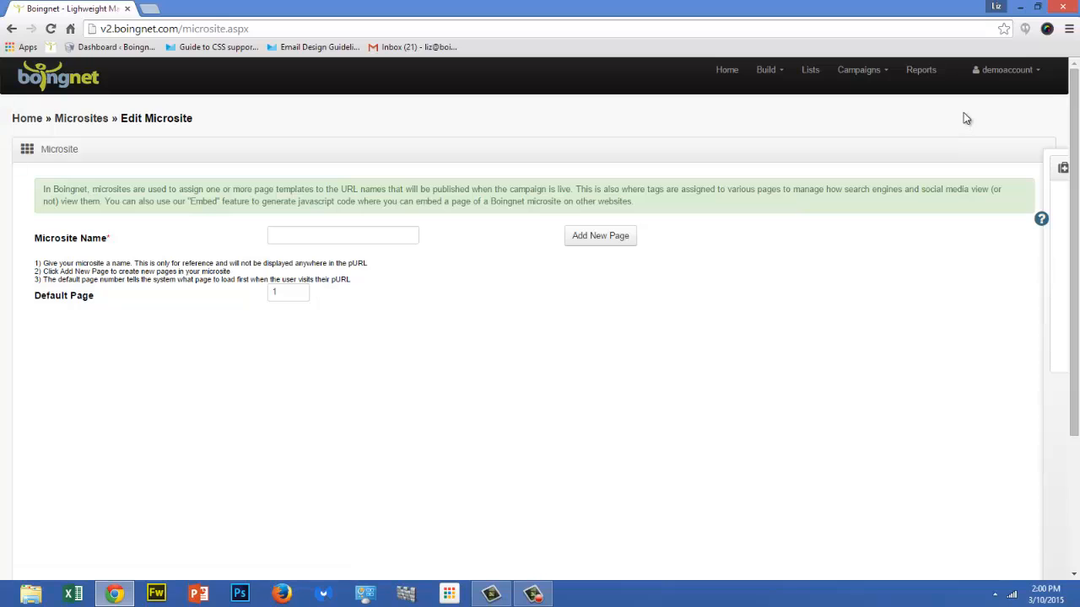
click(290, 230)
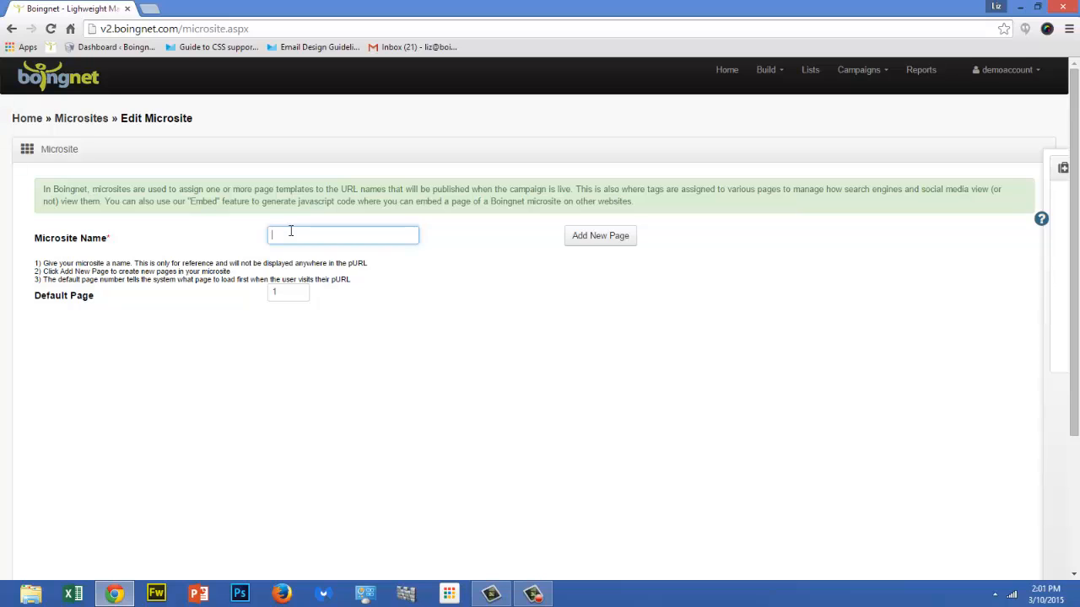
text(Lead)
text(Demo Microsite)
Step: Add page 1 to the microsite with the friendly URL name "Home" and the Demo Lead Landing Page template, and save the page
click(600, 245)
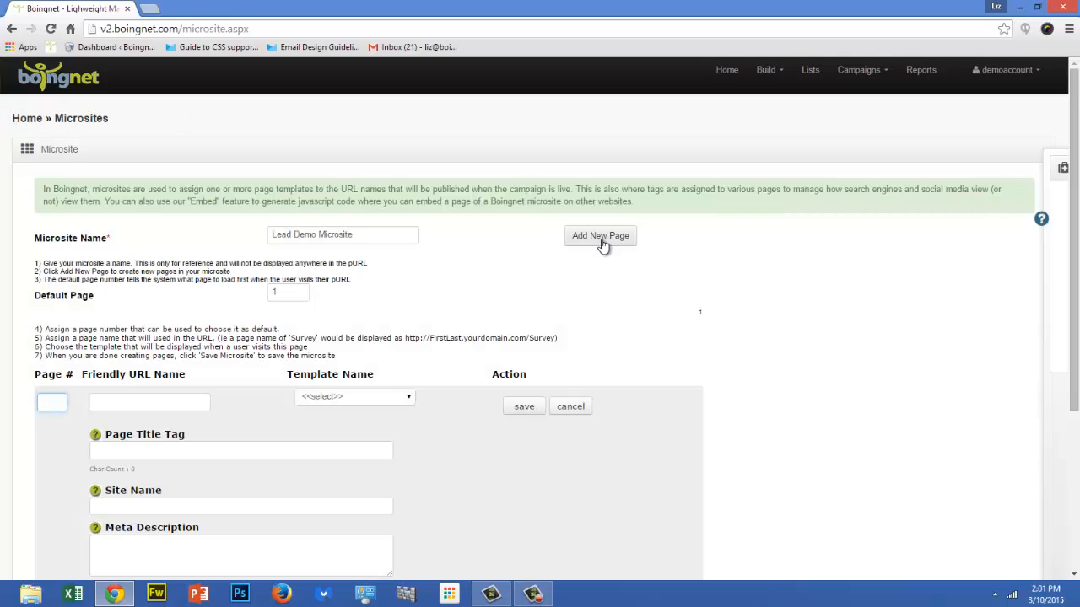
text(1)
click(118, 402)
text(Home)
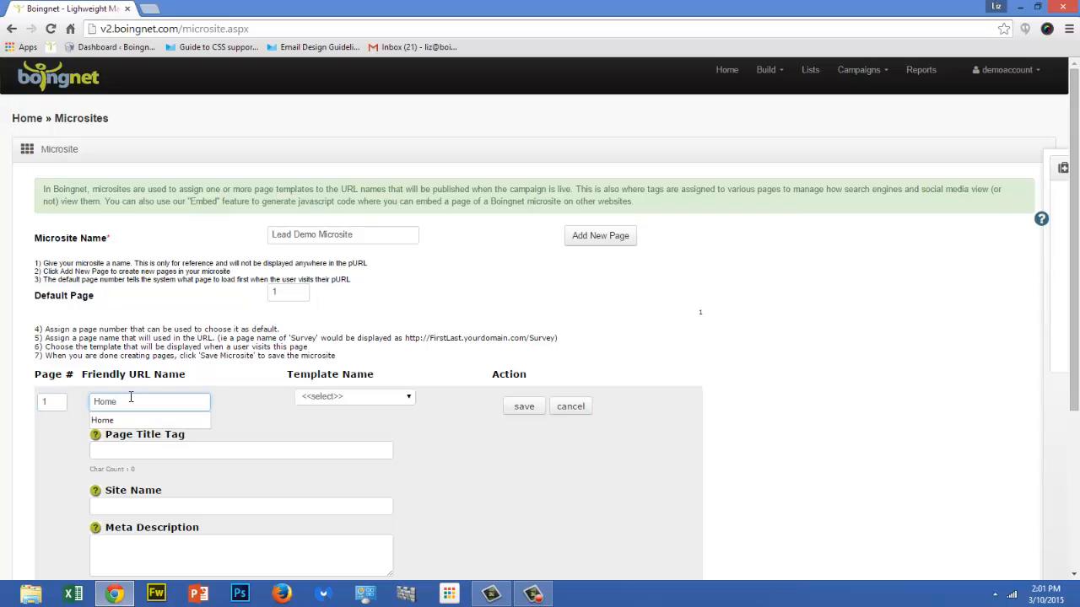
click(411, 400)
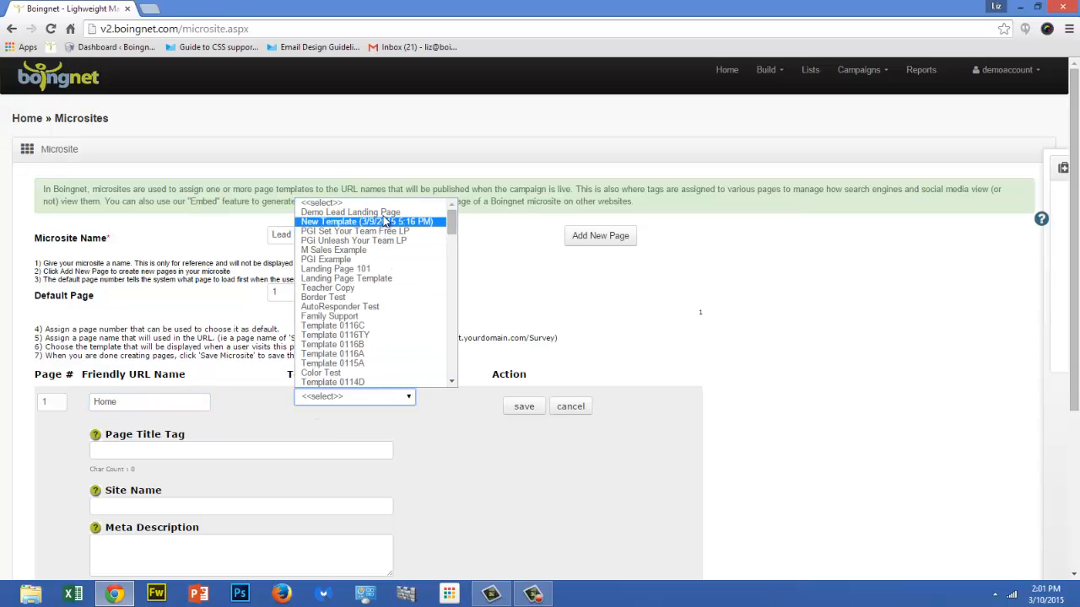
click(350, 212)
scroll(1077, 464, down, 2)
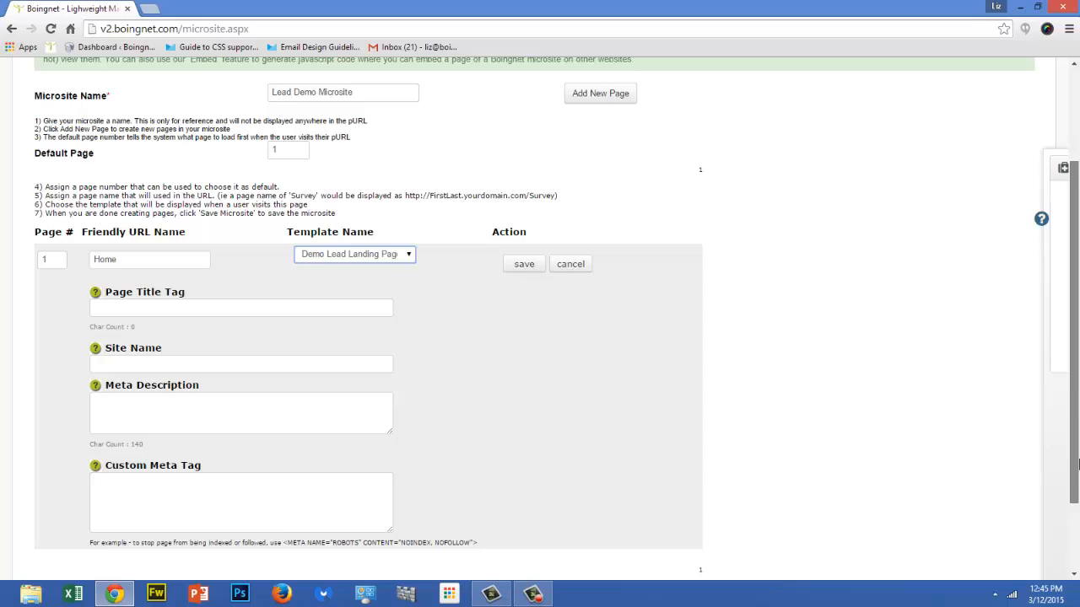
drag(1078, 464, 1078, 486)
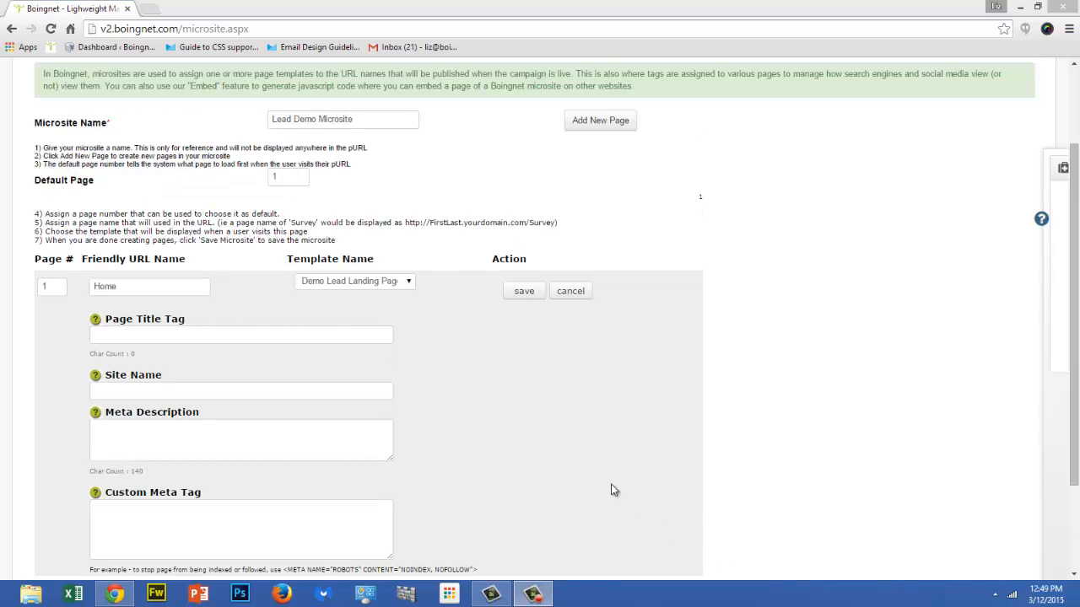
click(522, 292)
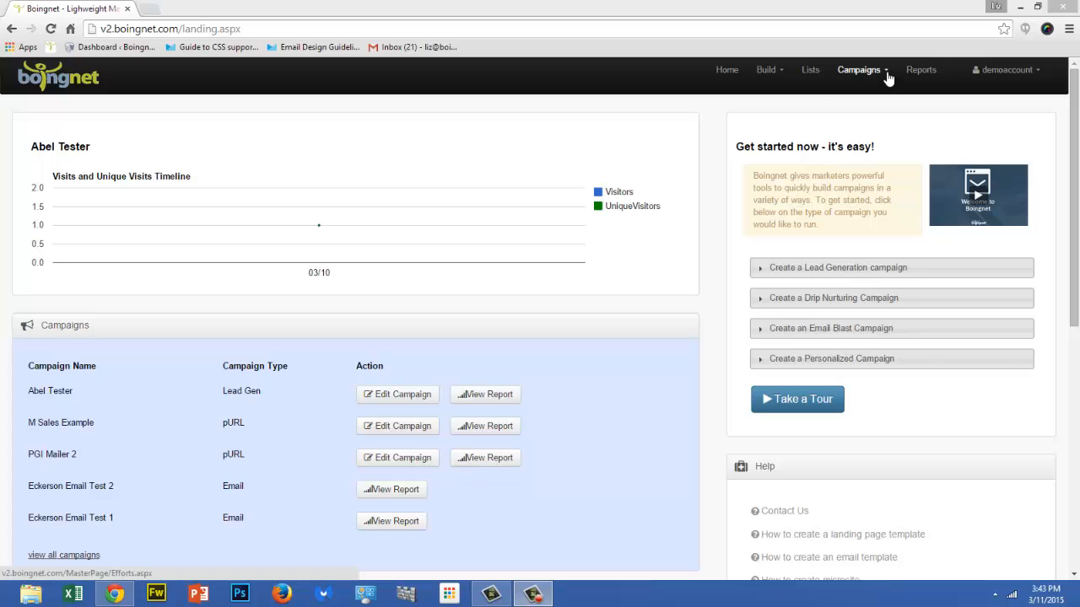
Step: Start a new lead generation campaign and name it "Demo Lead Gen"
click(886, 74)
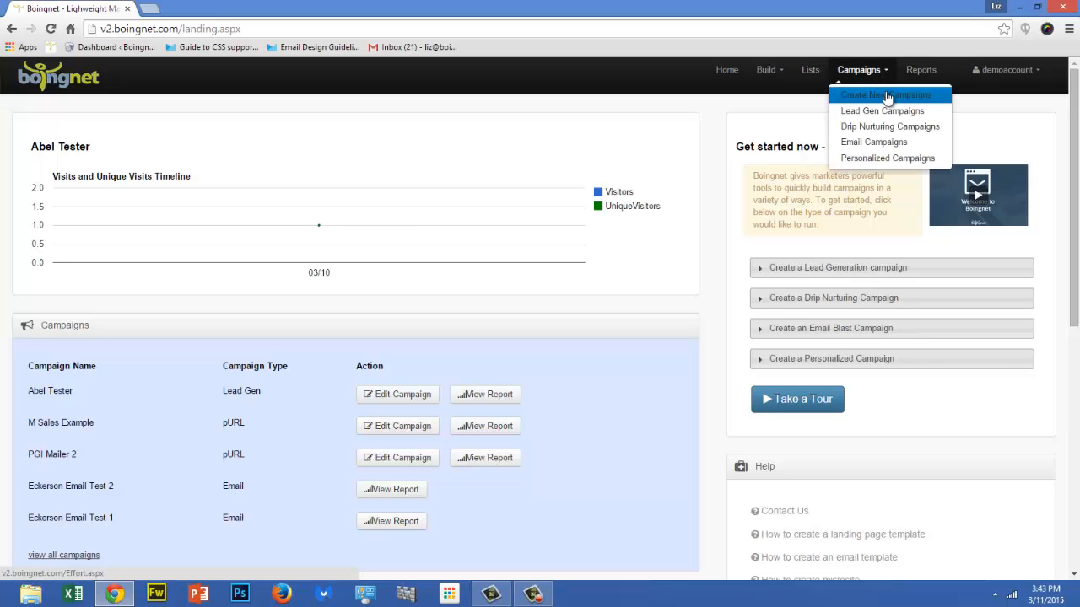
click(886, 95)
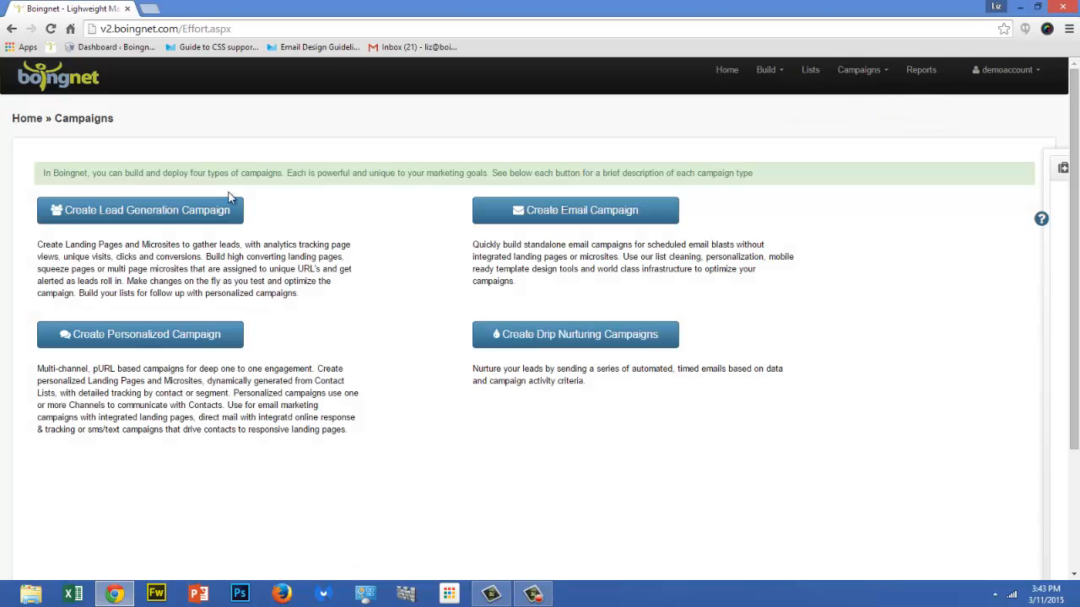
click(169, 215)
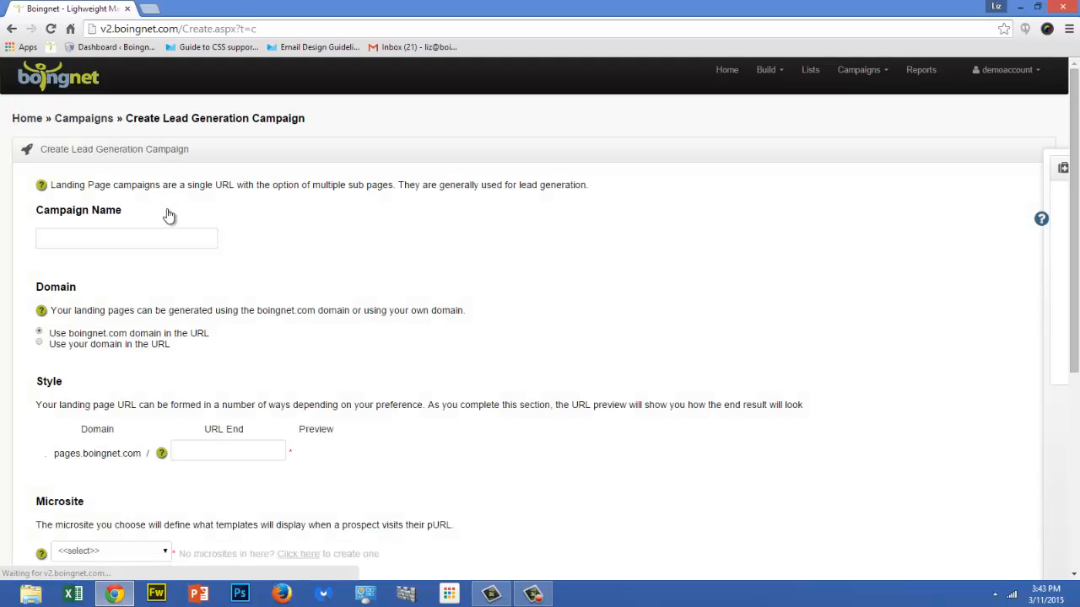
click(48, 239)
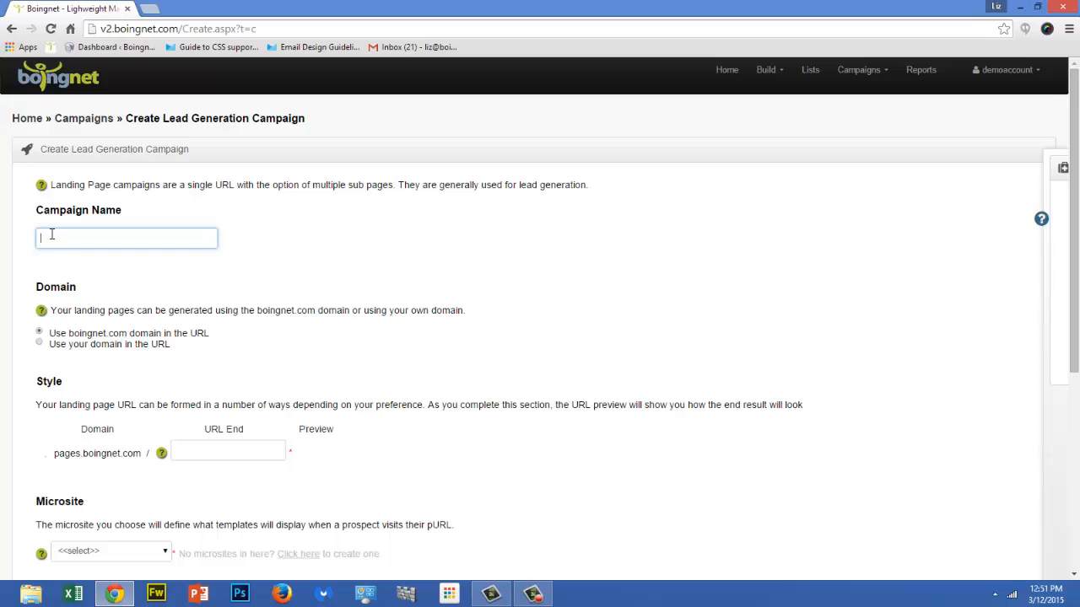
text(Demo Lead)
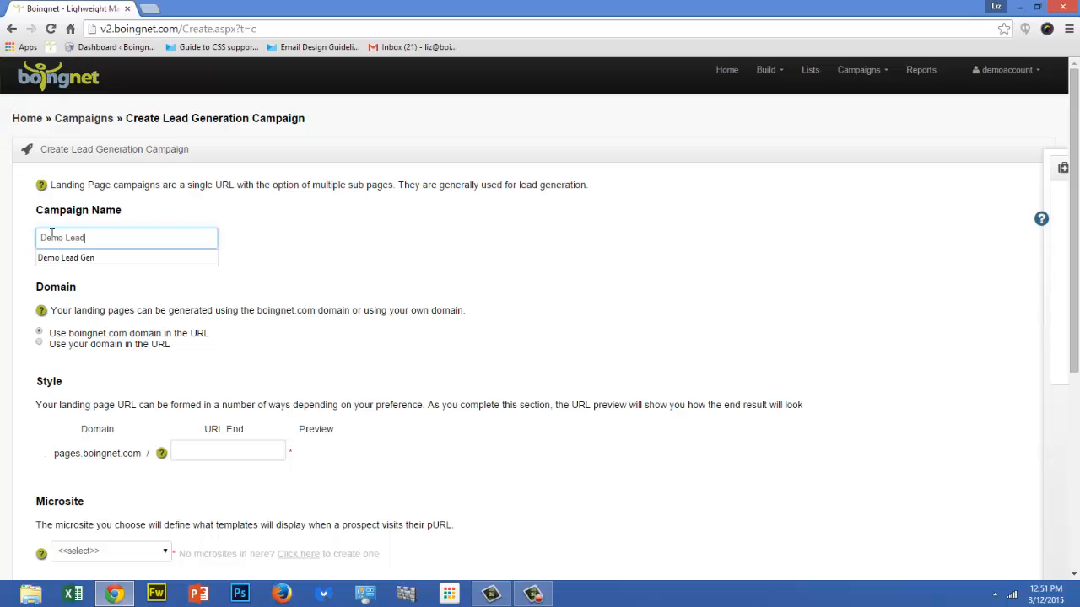
text( Gen)
key(Tab)
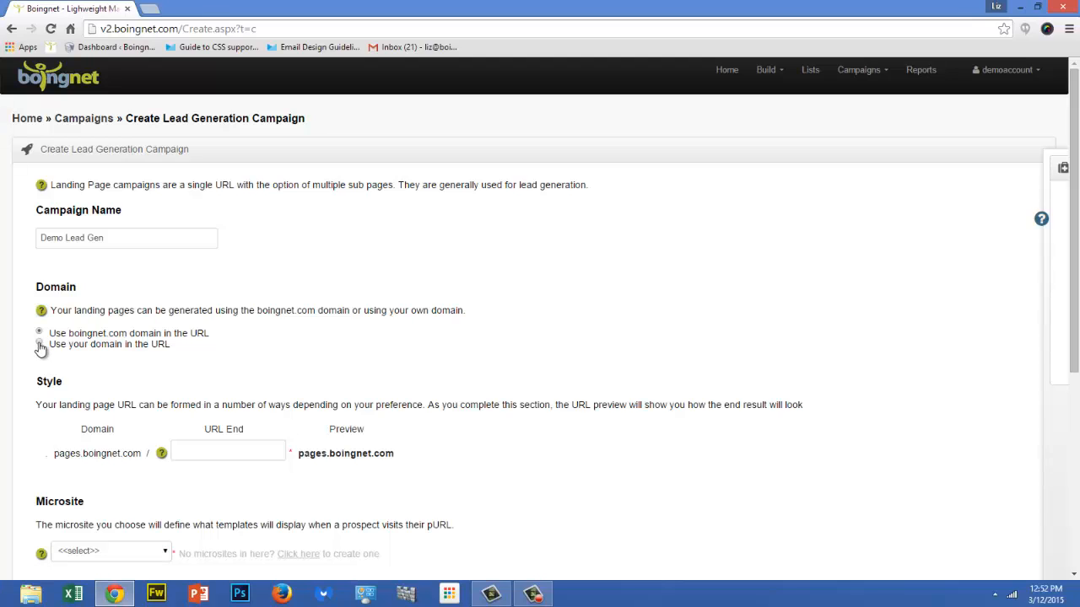
Step: Use the boingnet.com domain for the campaign's landing page and set the URL end to "DemoLeadGen"
click(38, 344)
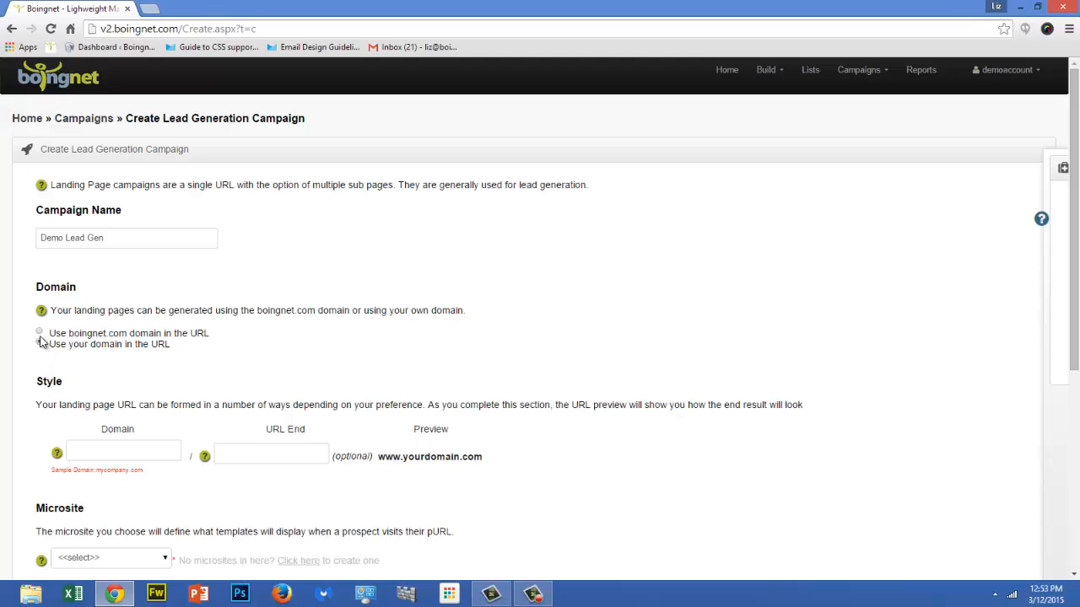
click(41, 334)
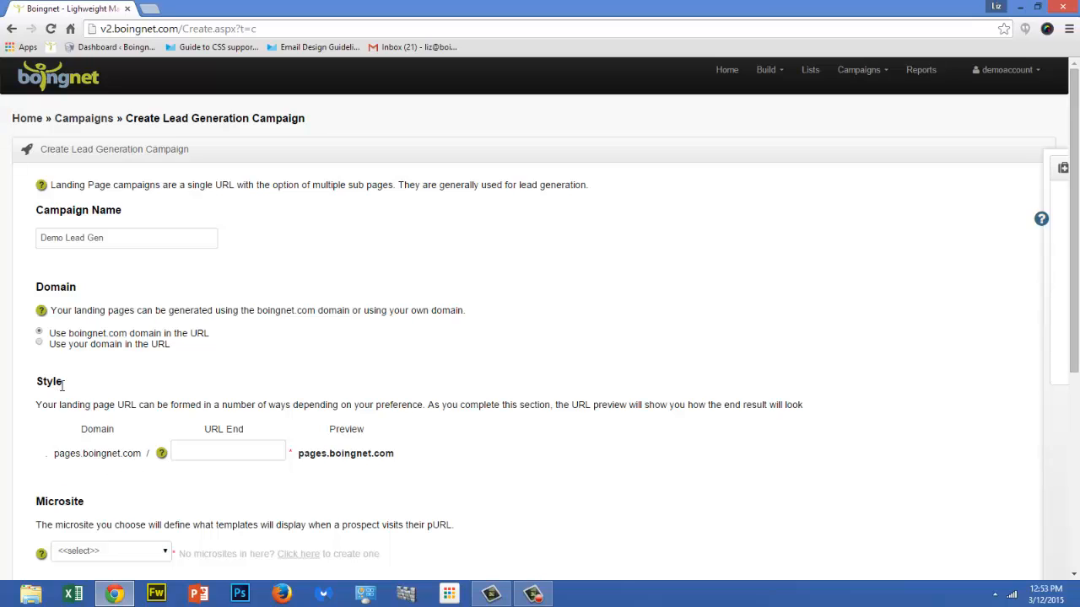
click(187, 450)
text(Dem)
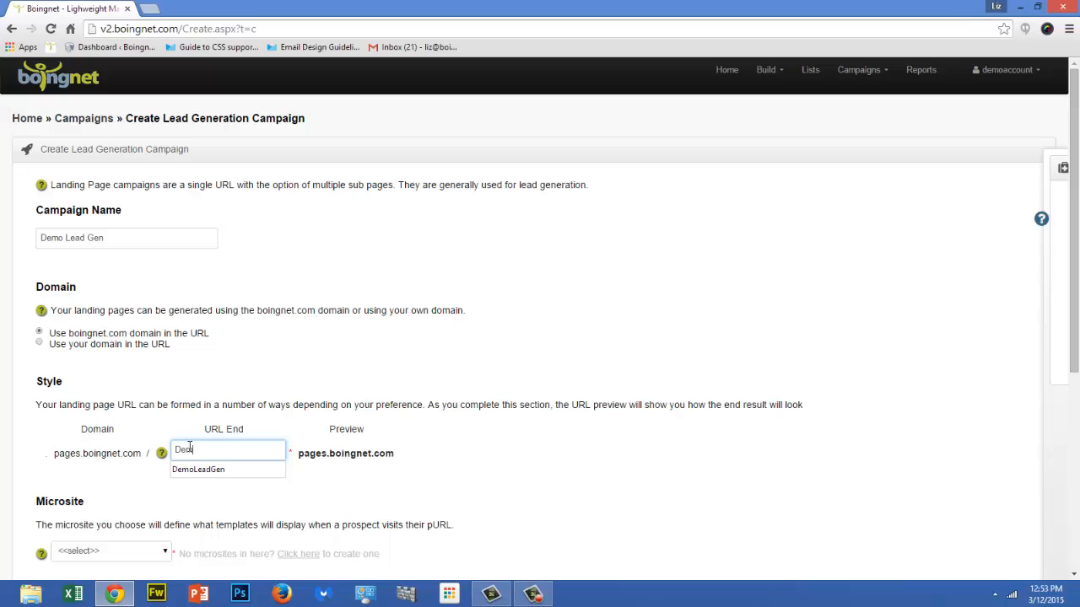
text(oLeadGen)
key(Tab)
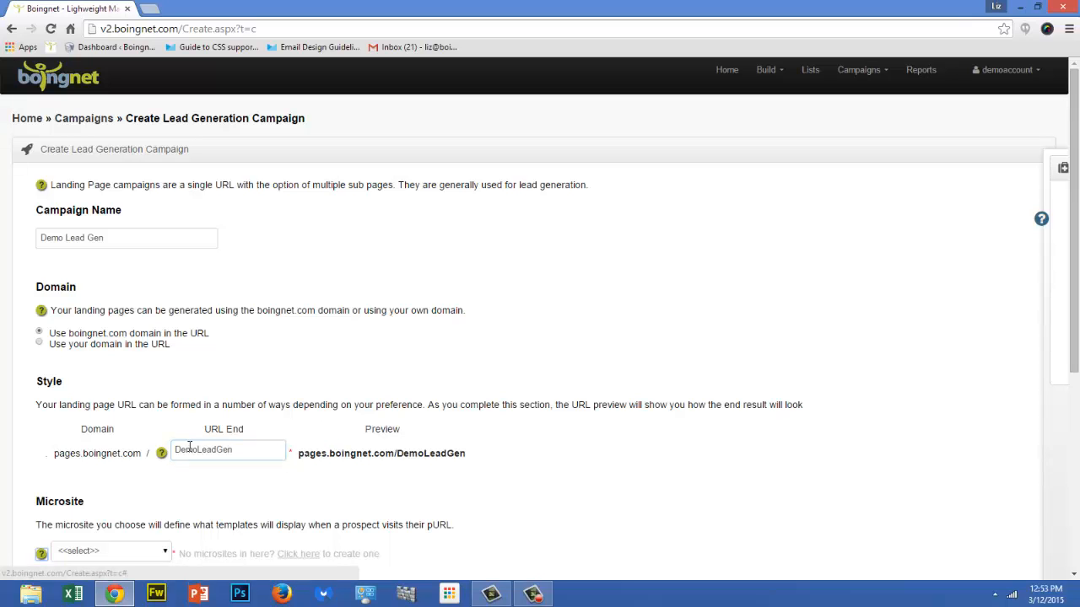
Step: Assign the Lead Demo Microsite to the campaign and proceed to the confirmation details
drag(1073, 354, 1046, 516)
click(165, 274)
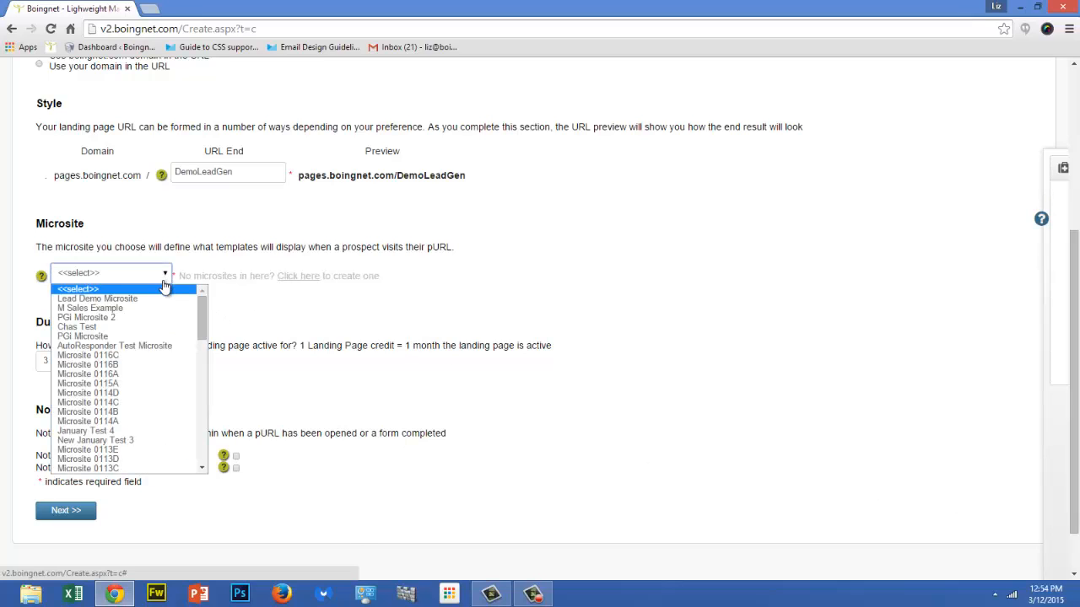
click(150, 300)
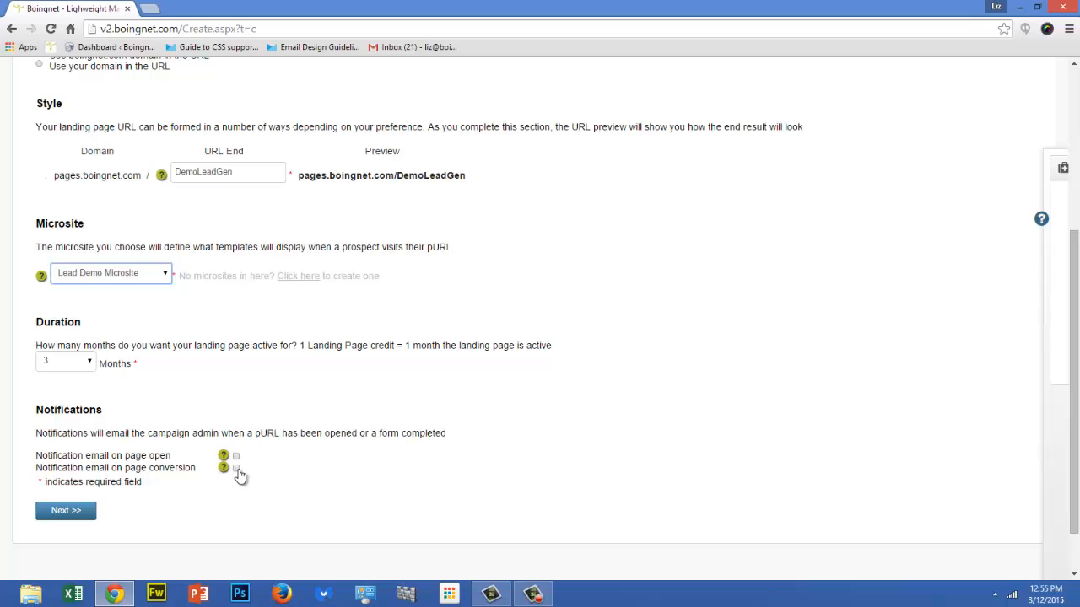
click(84, 514)
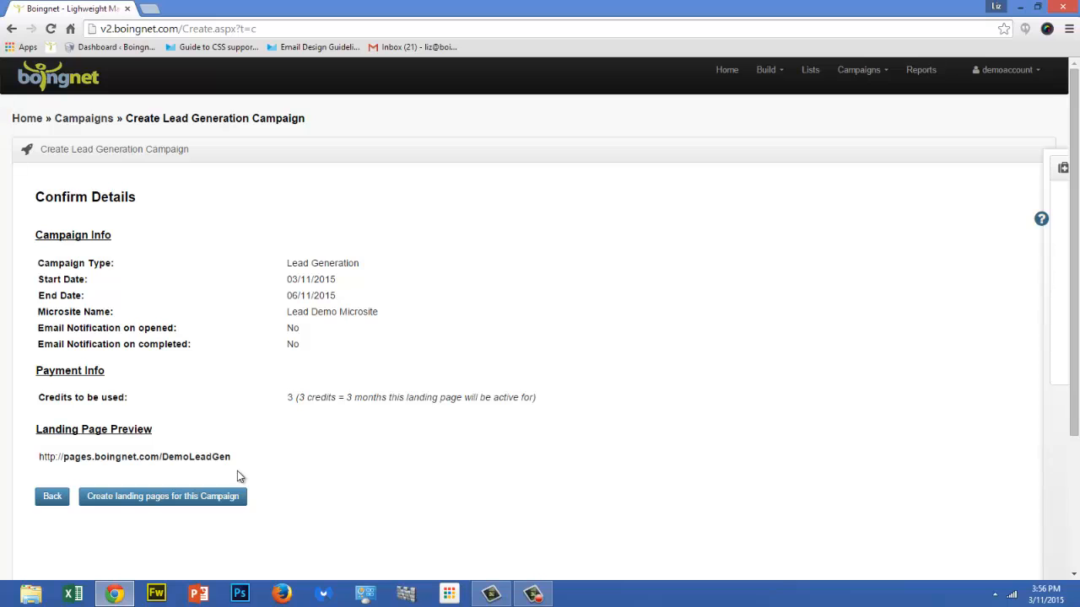
Step: Create the landing pages for the campaign and open its DemoLeadGen landing page URL
click(195, 499)
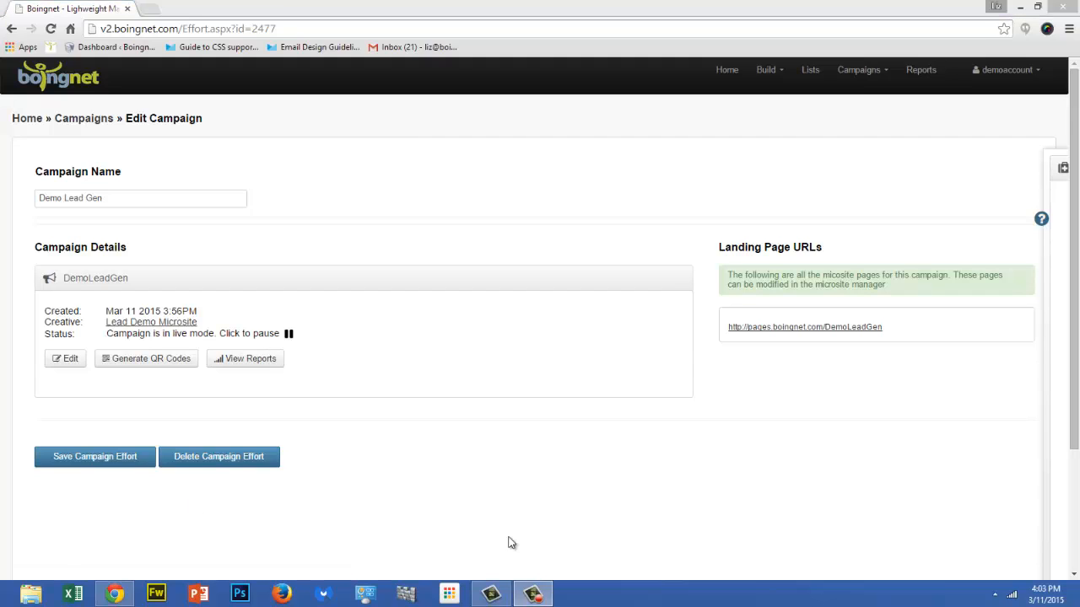
click(800, 330)
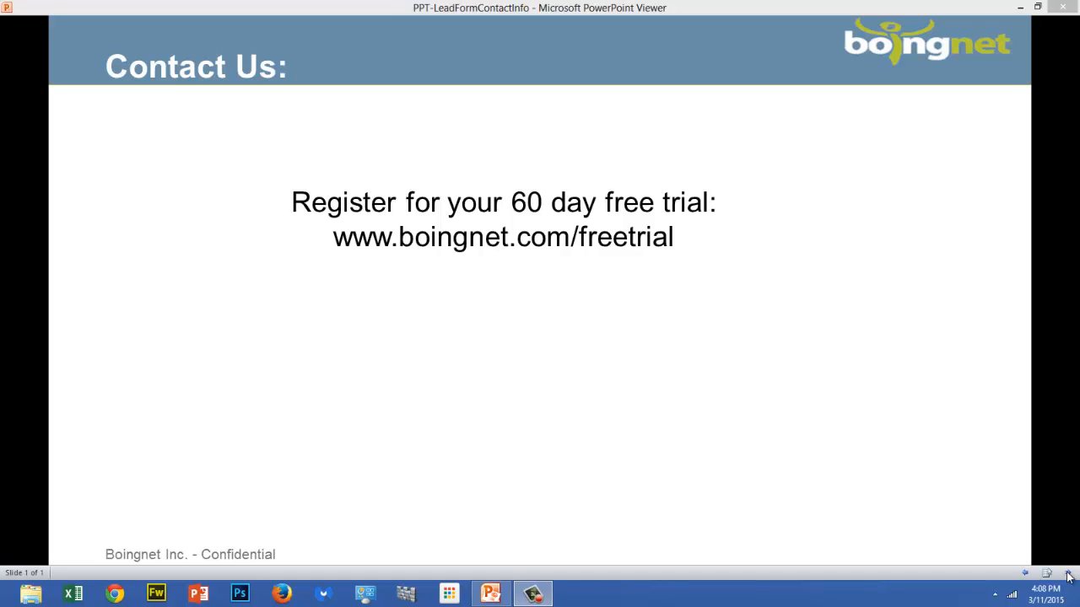
click(1069, 577)
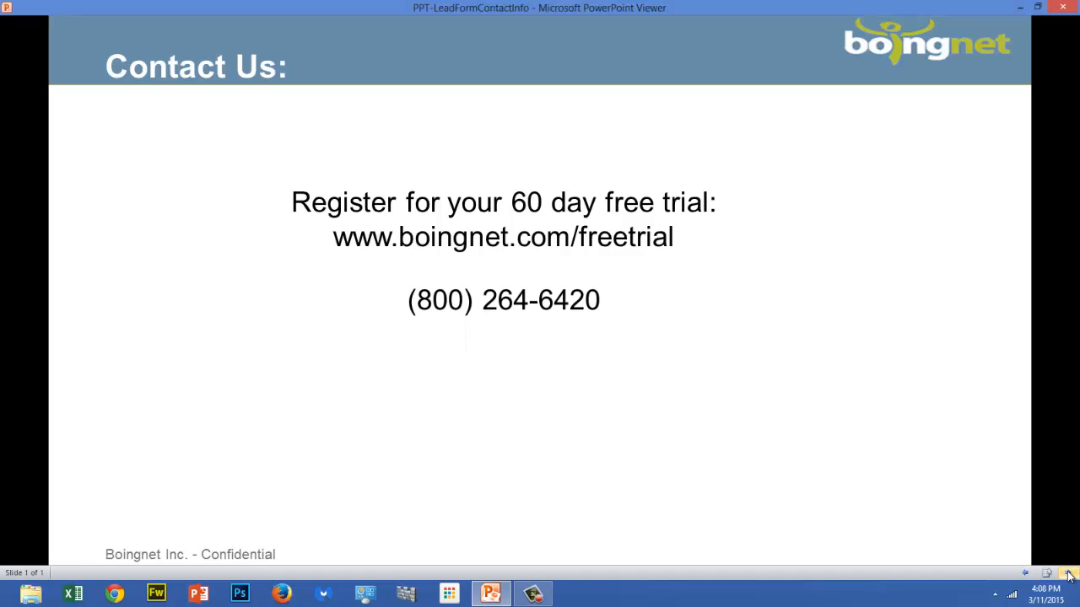